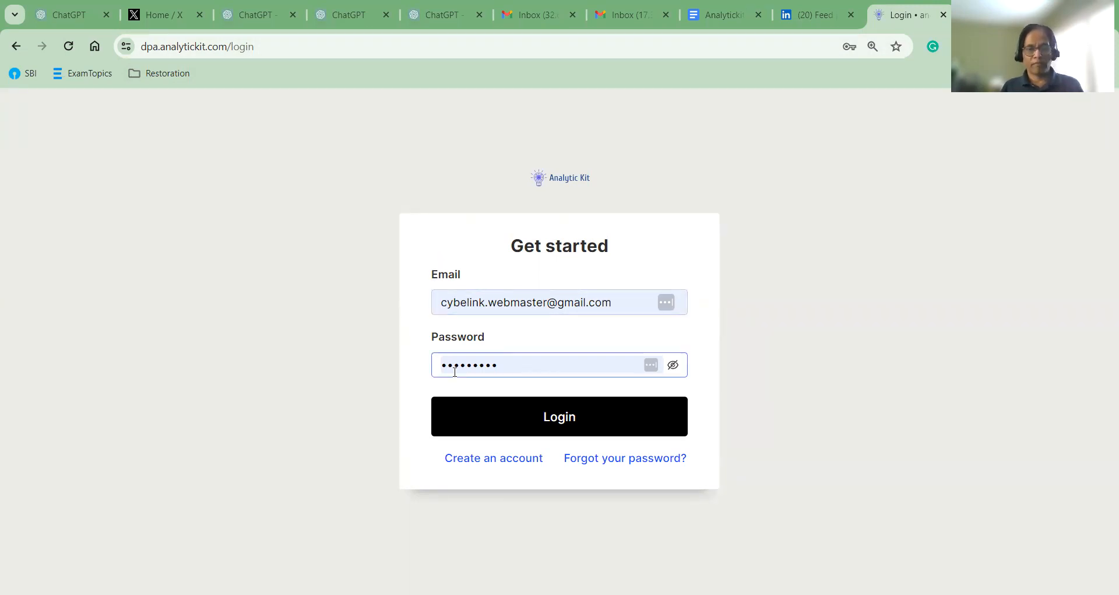
Sign in to Analytic Kit with the pre-filled login credentials
left_click(558, 420)
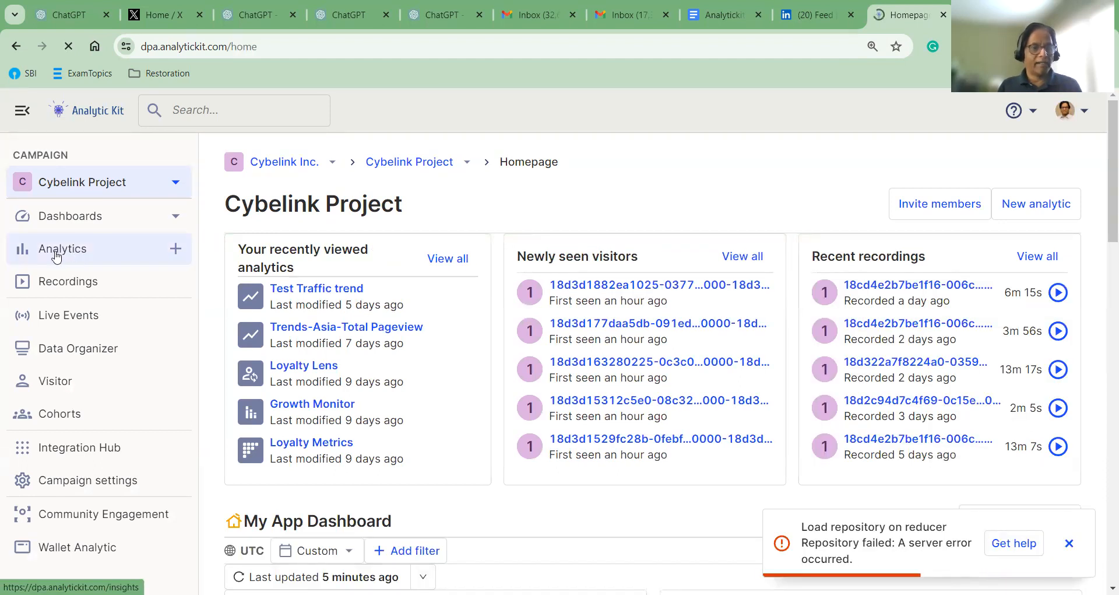
Go to the Analytics list and show the available new analytic types
left_click(57, 256)
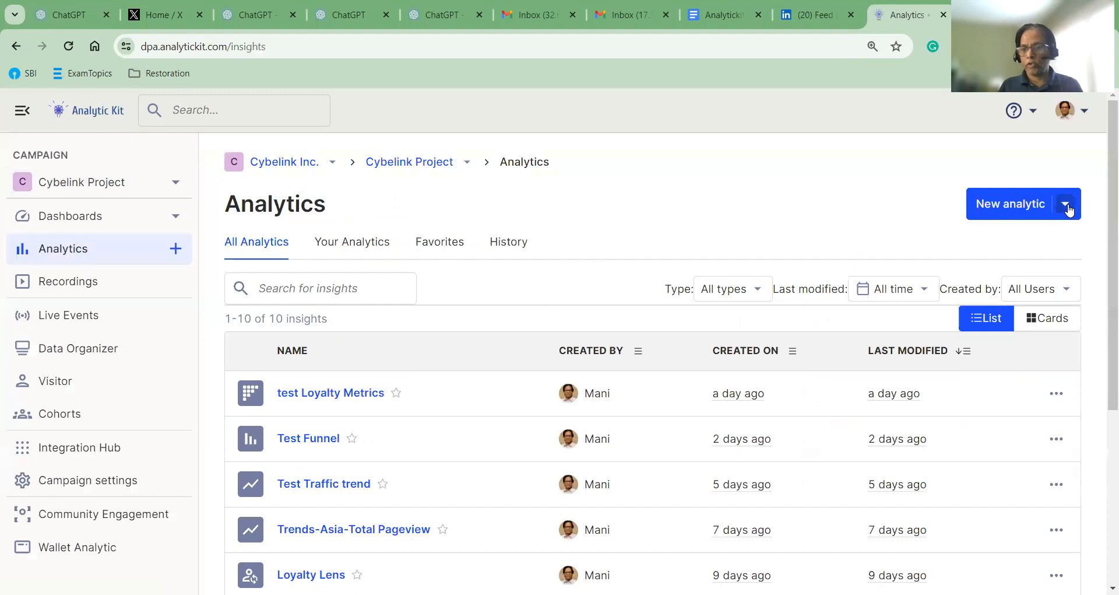
left_click(1068, 208)
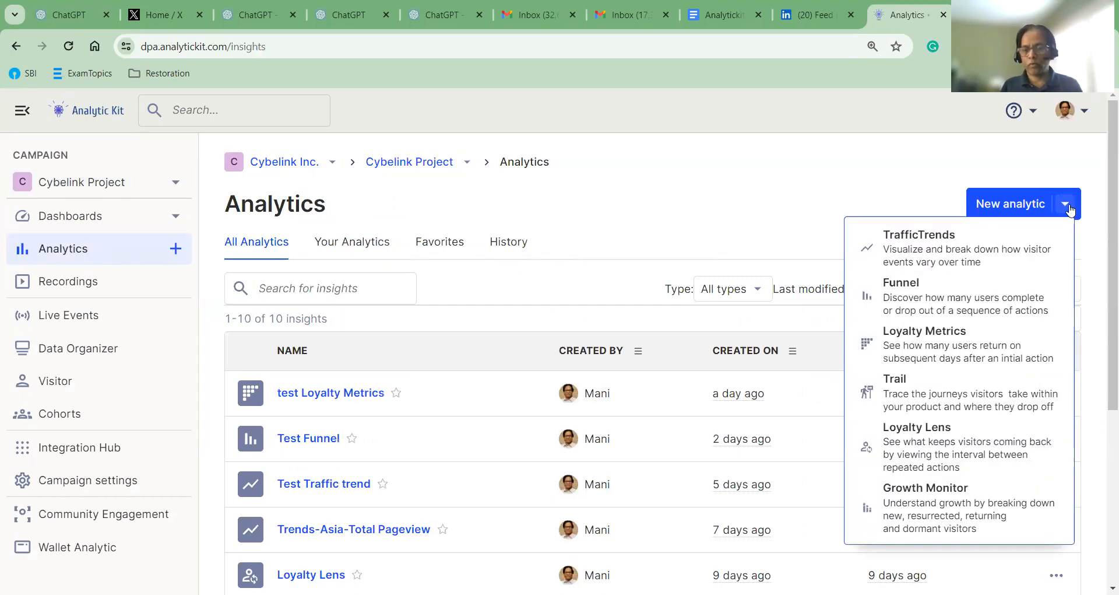
Create a new Trail analytic of page-view user paths and make its title editable
left_click(903, 390)
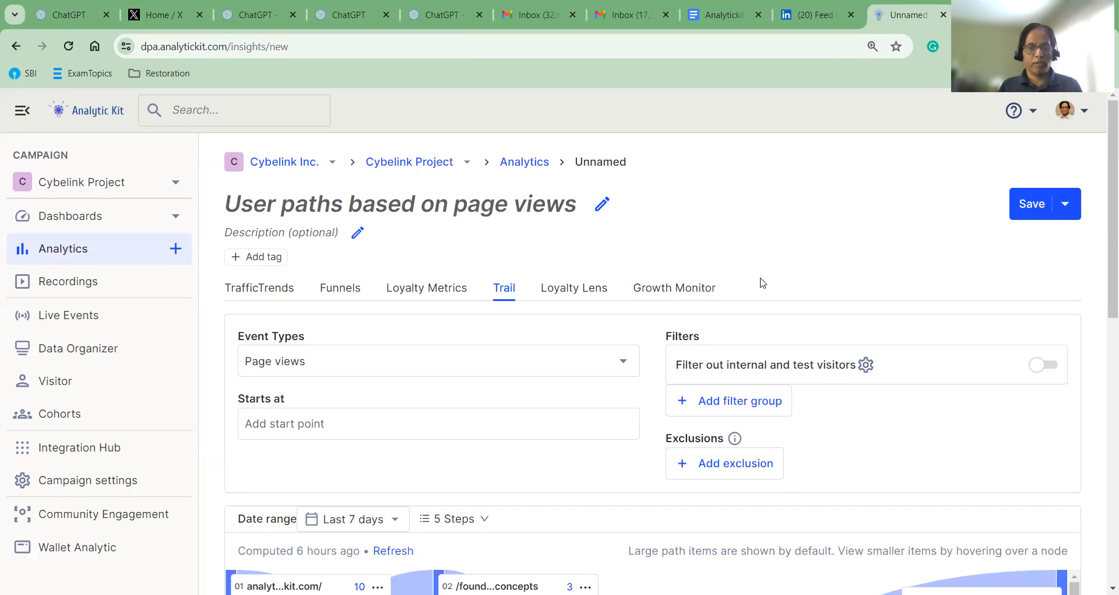
scroll(763, 283, "down", 3)
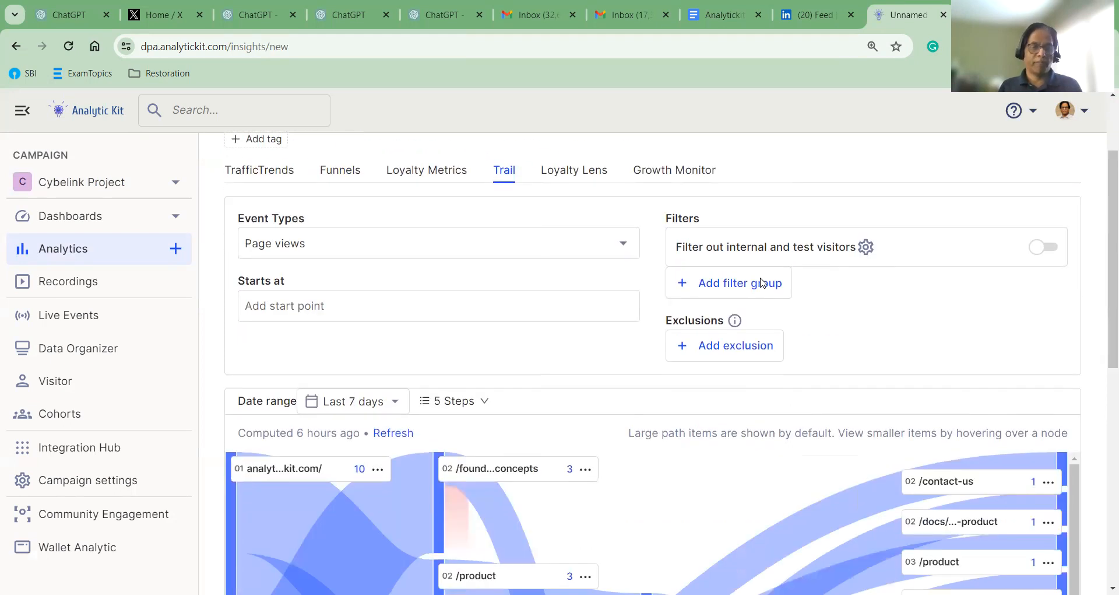
scroll(763, 283, "up", 3)
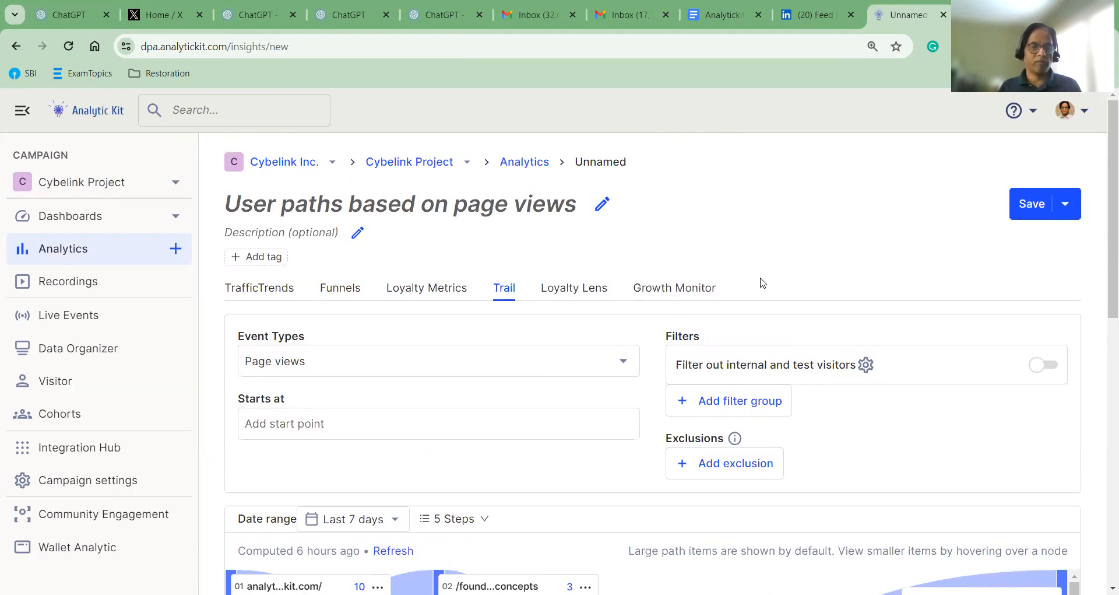
left_click(604, 206)
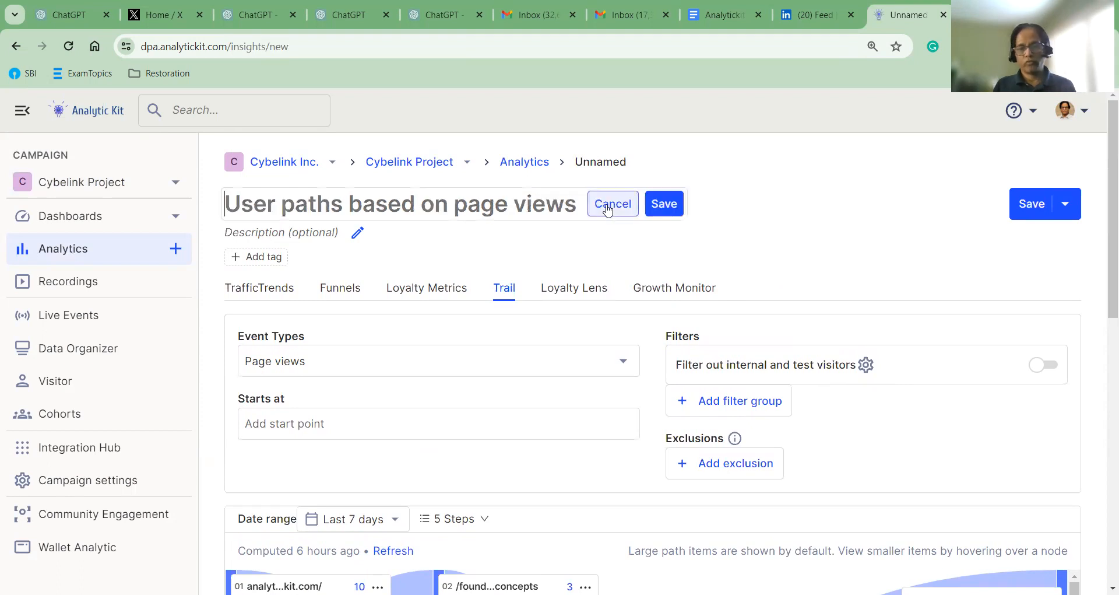
Rename the Trail analytic to 'test_trail' and save the title
left_click(422, 204)
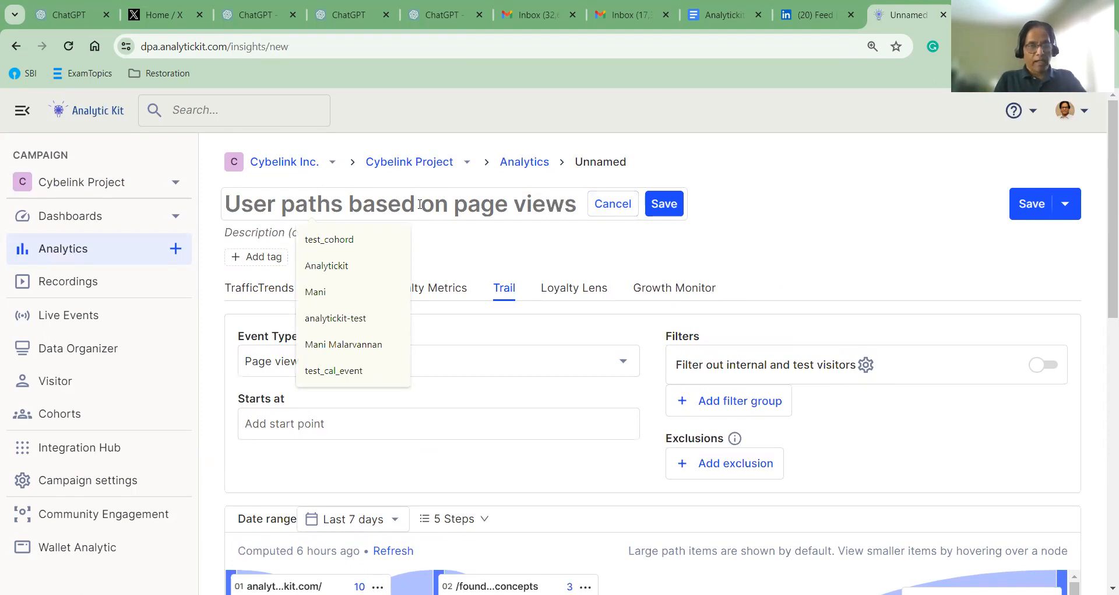
type("test")
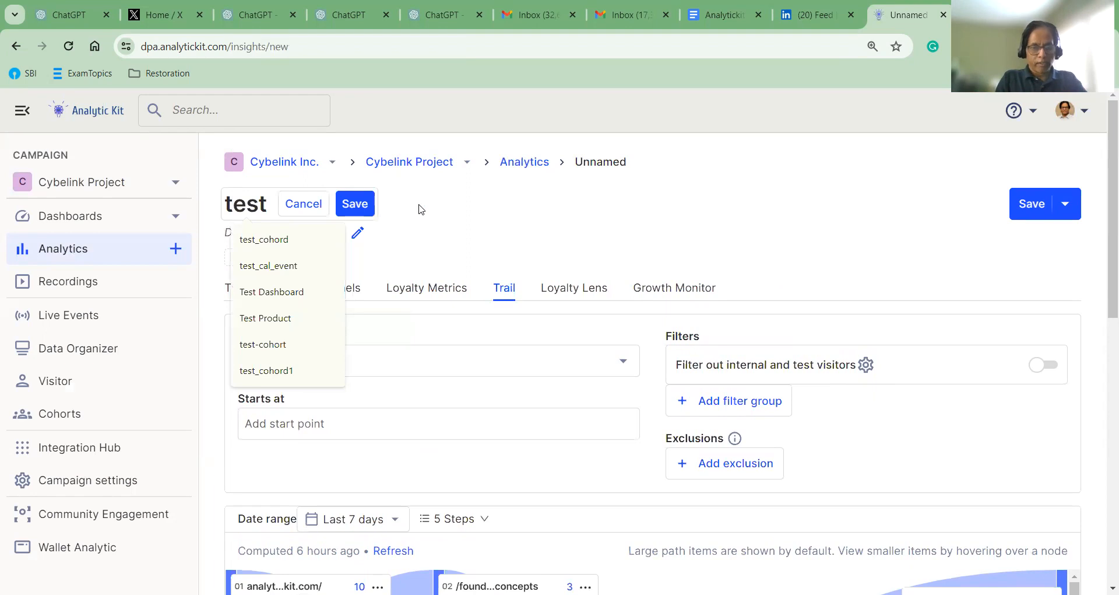
type("_tr")
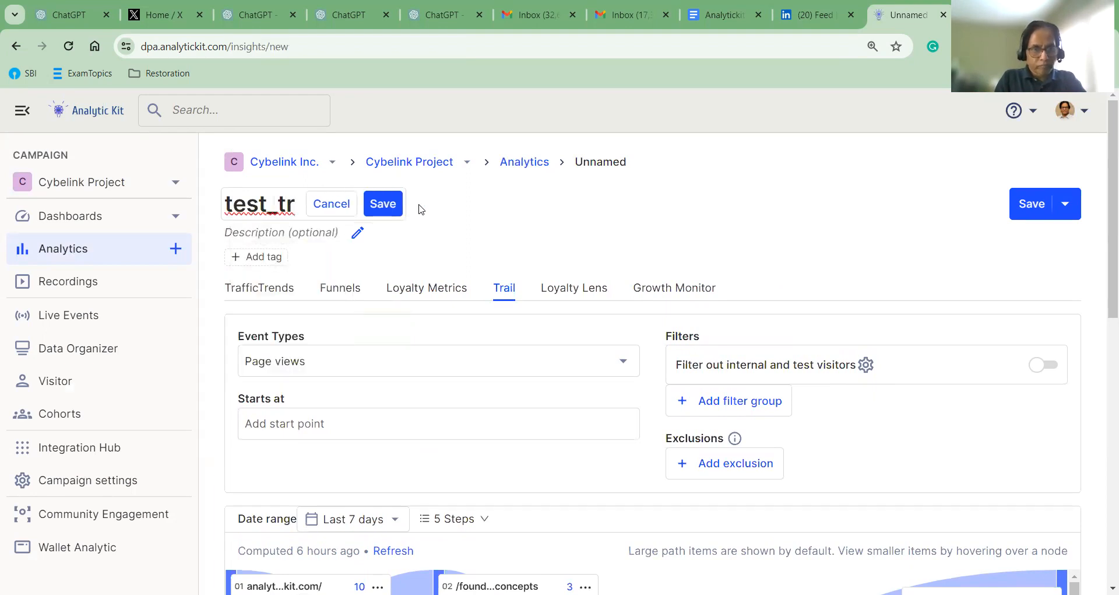
type("ai")
key("BackSpace")
type("ail")
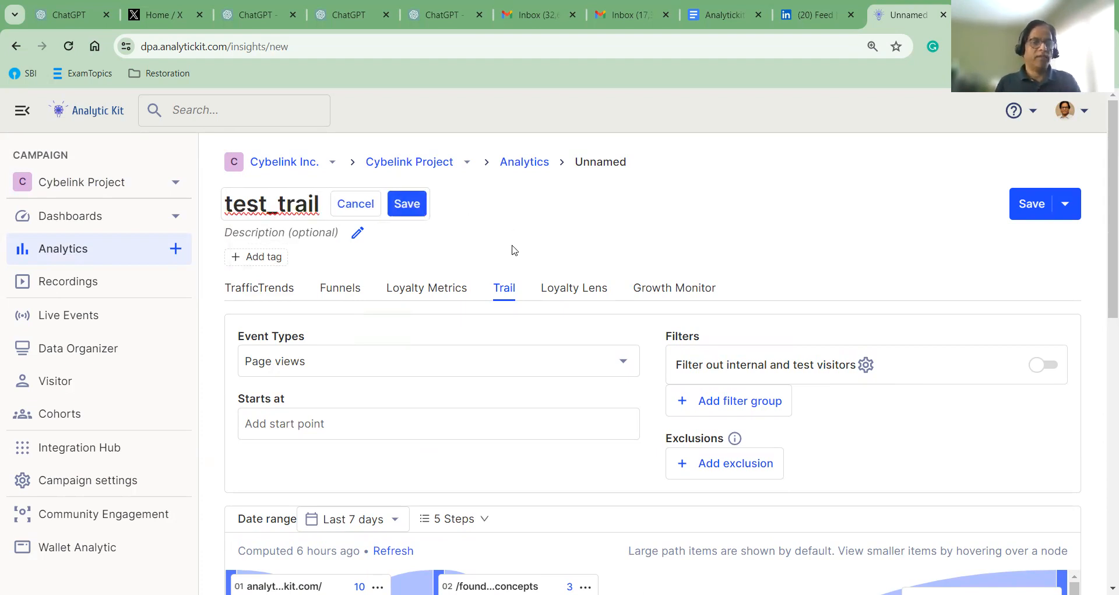
left_click(407, 203)
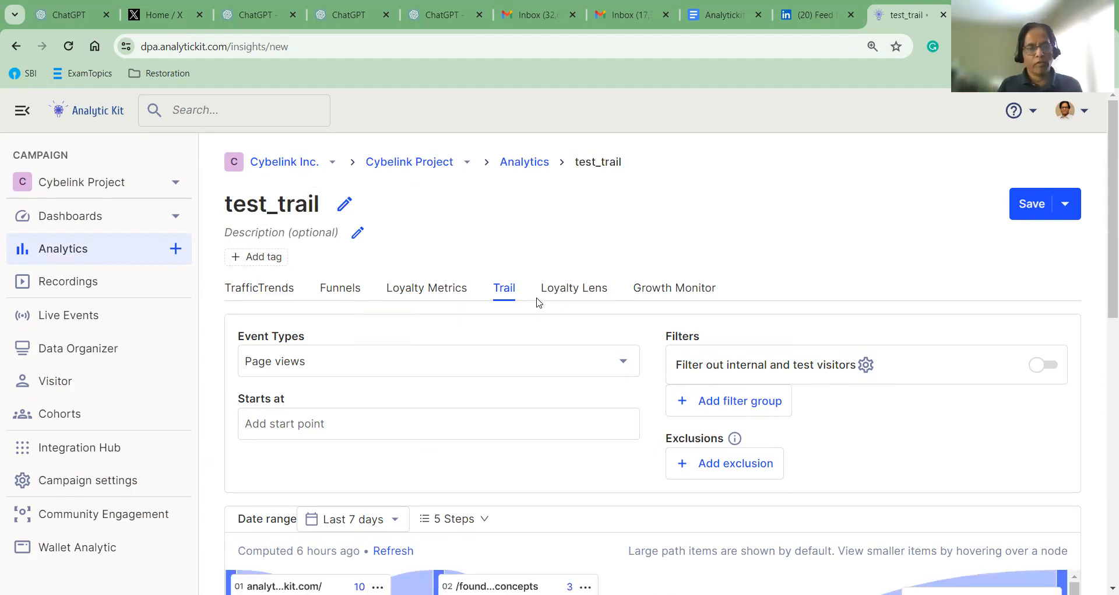
scroll(537, 301, "down", 1)
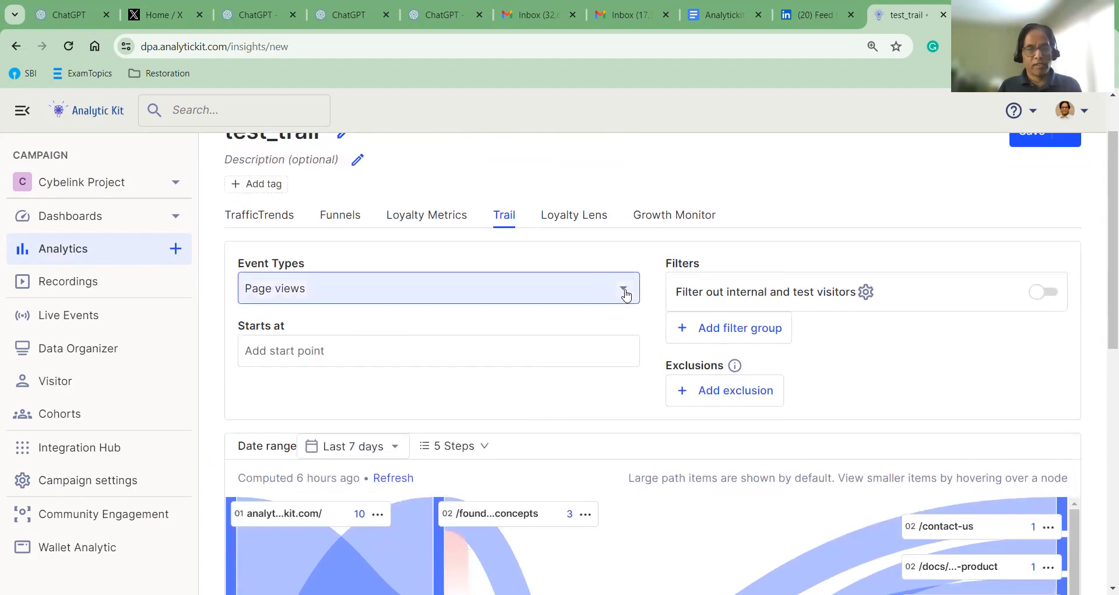
left_click(380, 296)
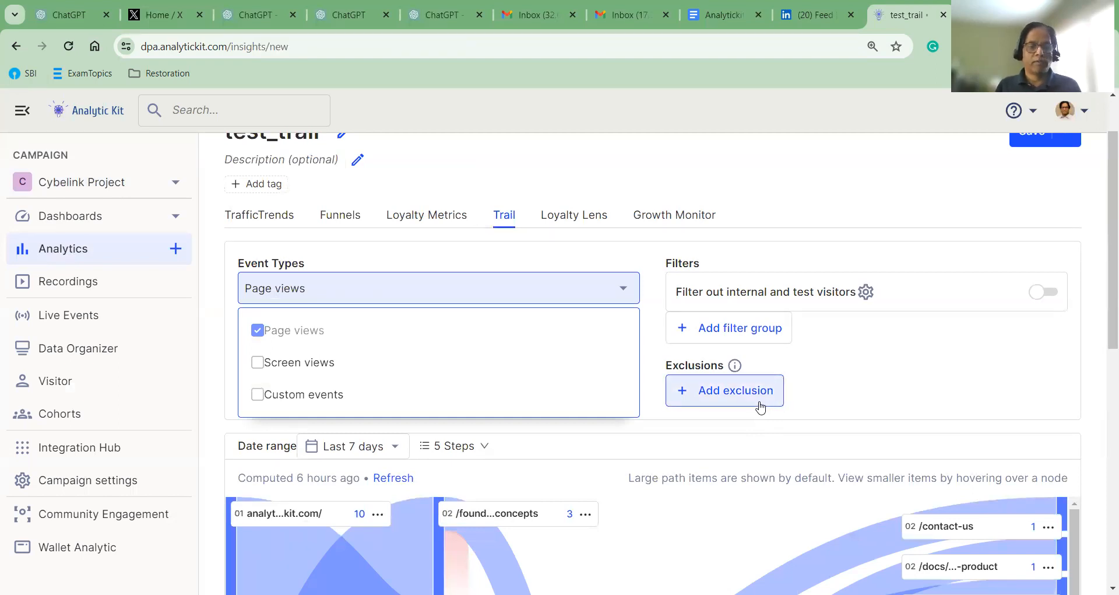
scroll(761, 407, "down", 1)
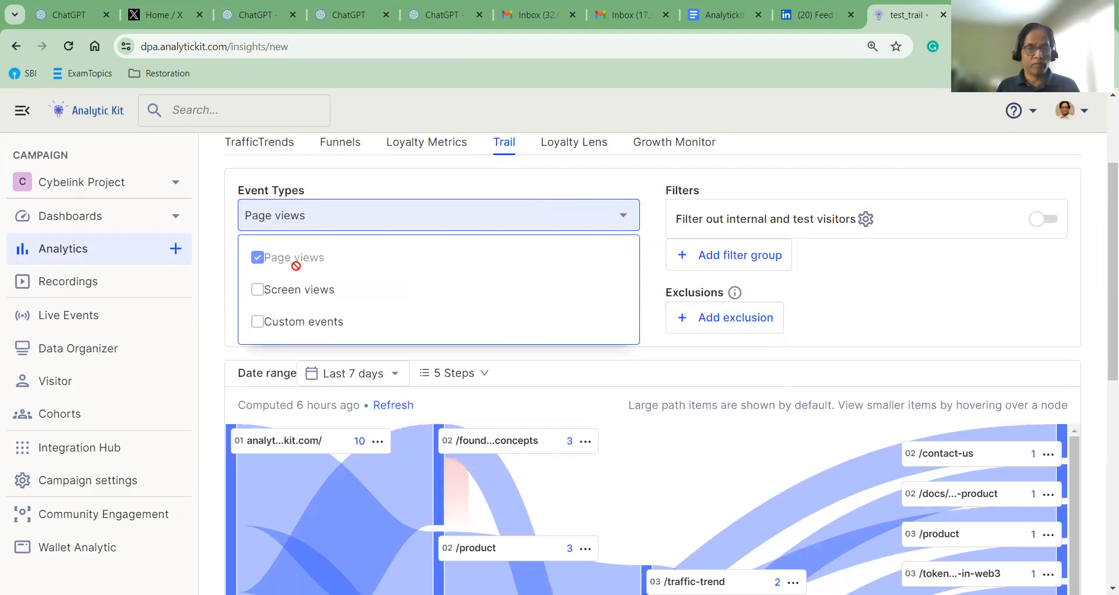
left_click(677, 452)
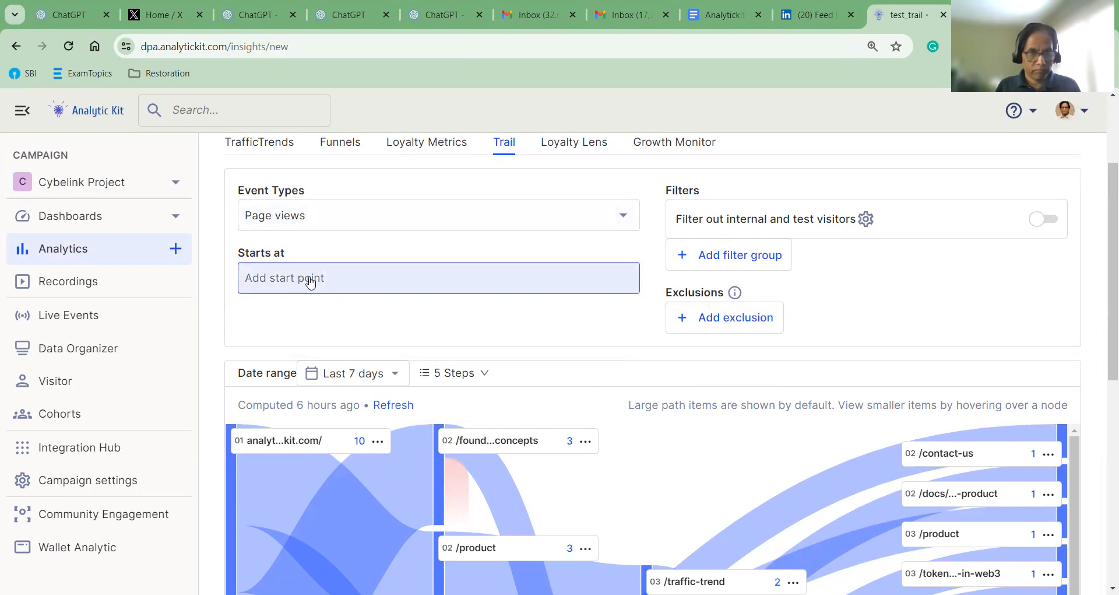
left_click(310, 282)
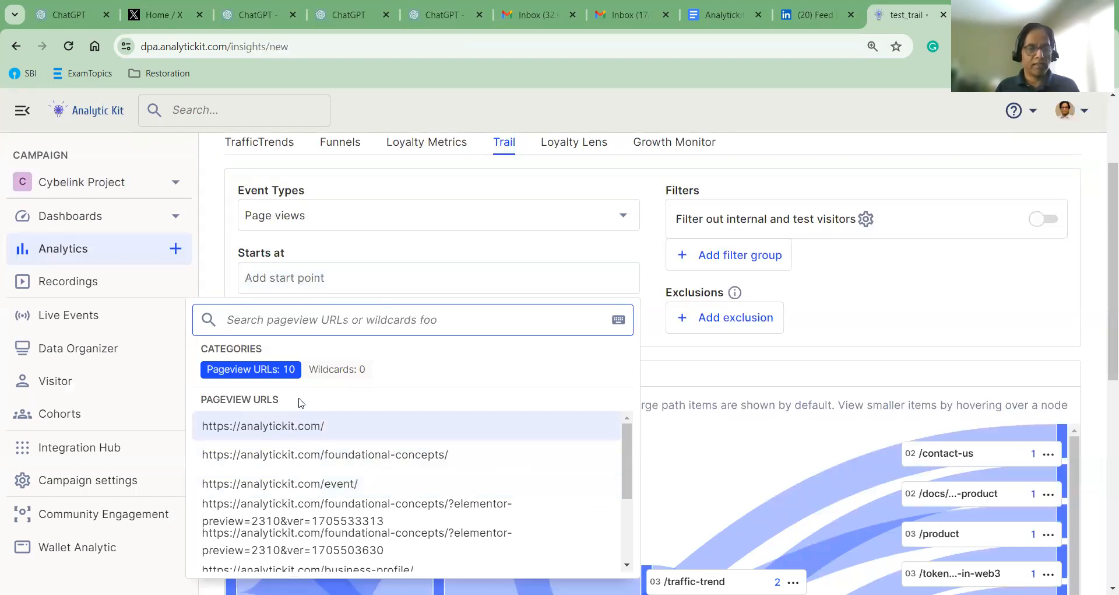
left_click(301, 432)
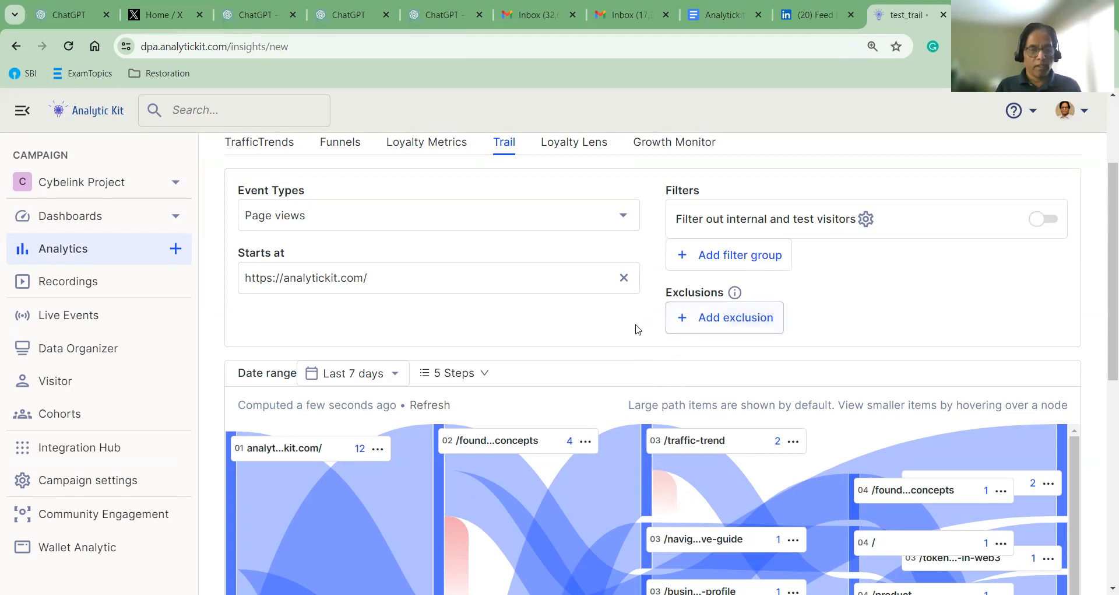
scroll(642, 321, "down", 1)
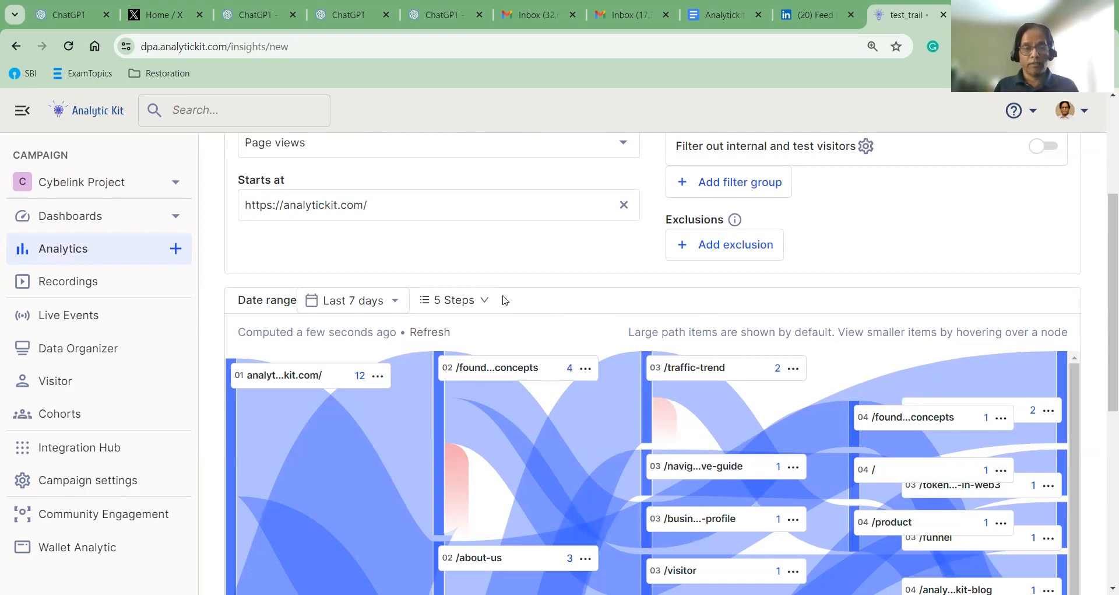
left_click(484, 301)
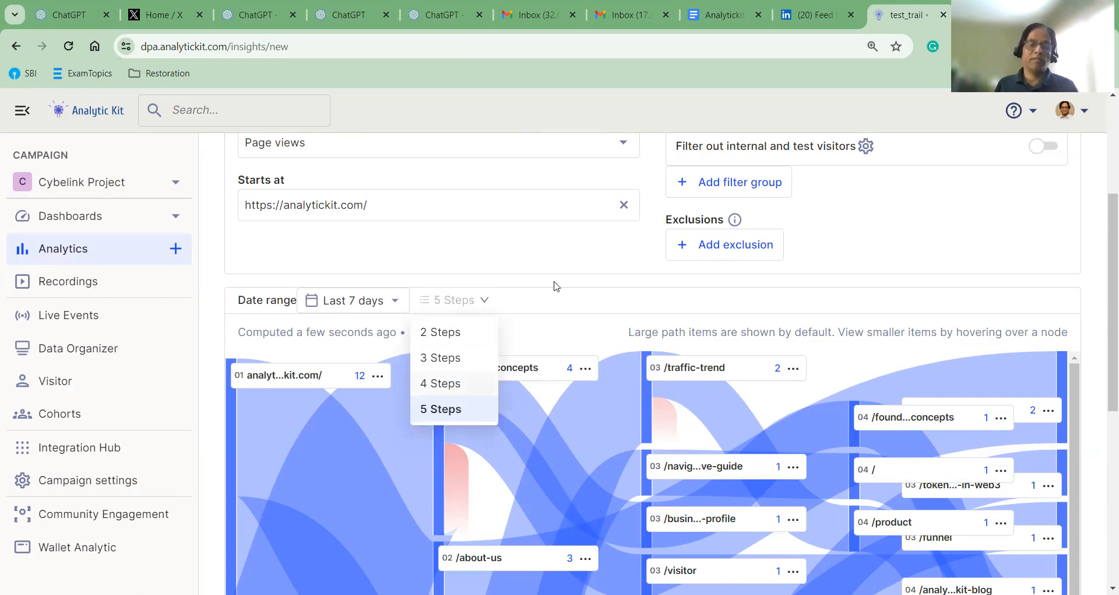
left_click(600, 260)
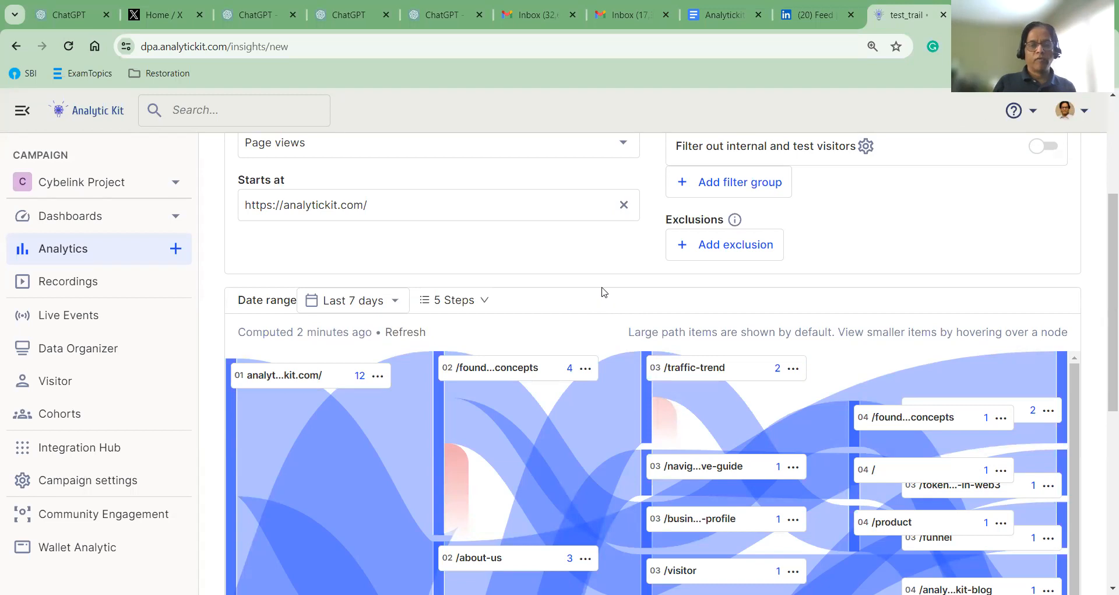
left_click(487, 300)
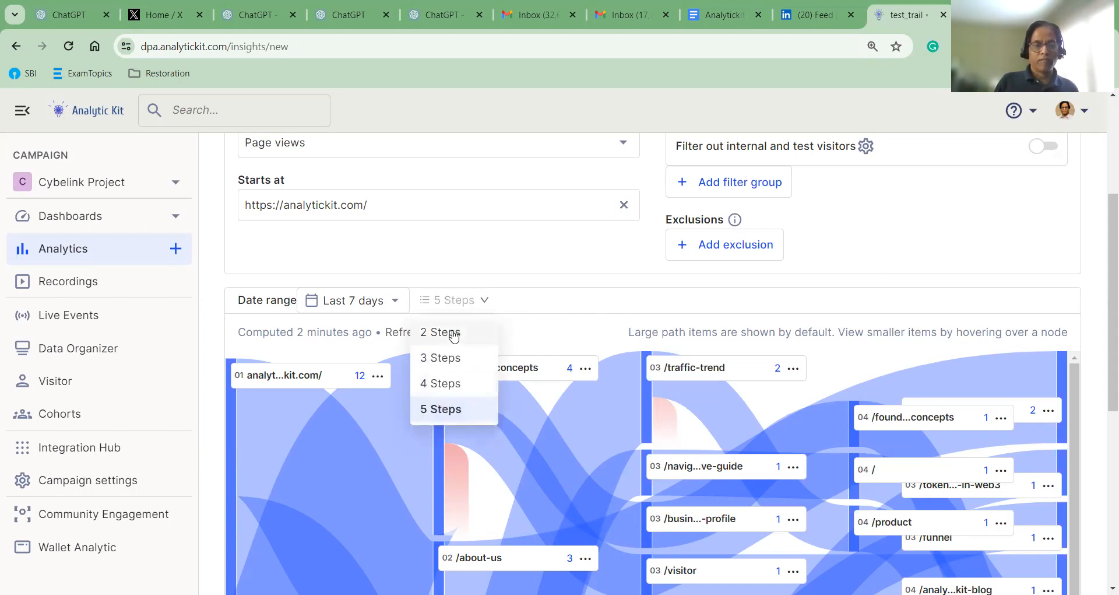
left_click(454, 332)
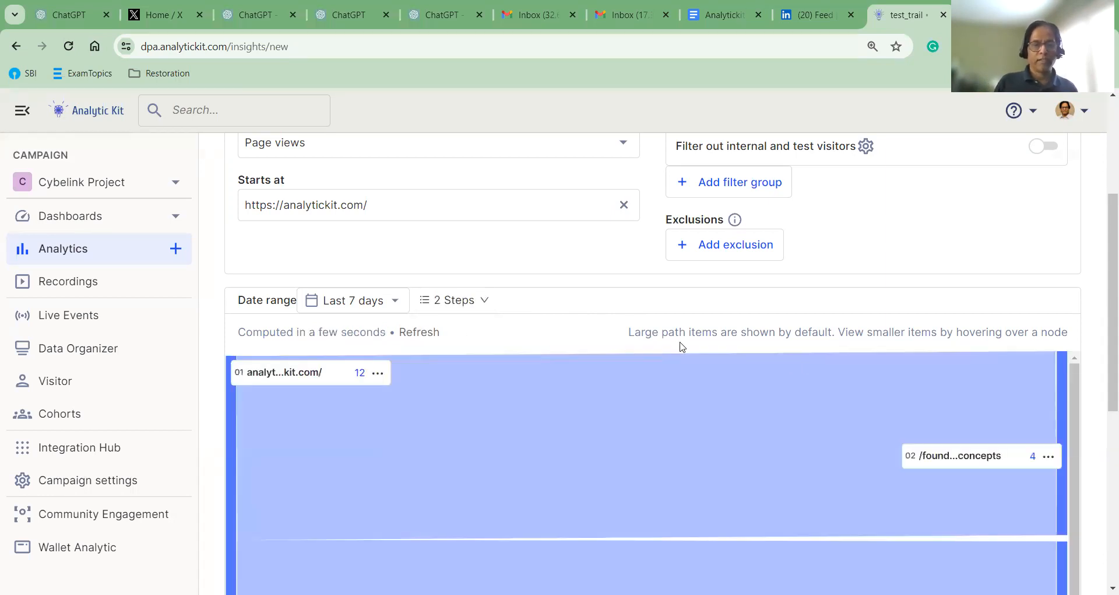
scroll(680, 346, "down", 1)
scroll(681, 345, "down", 2)
scroll(679, 345, "up", 1)
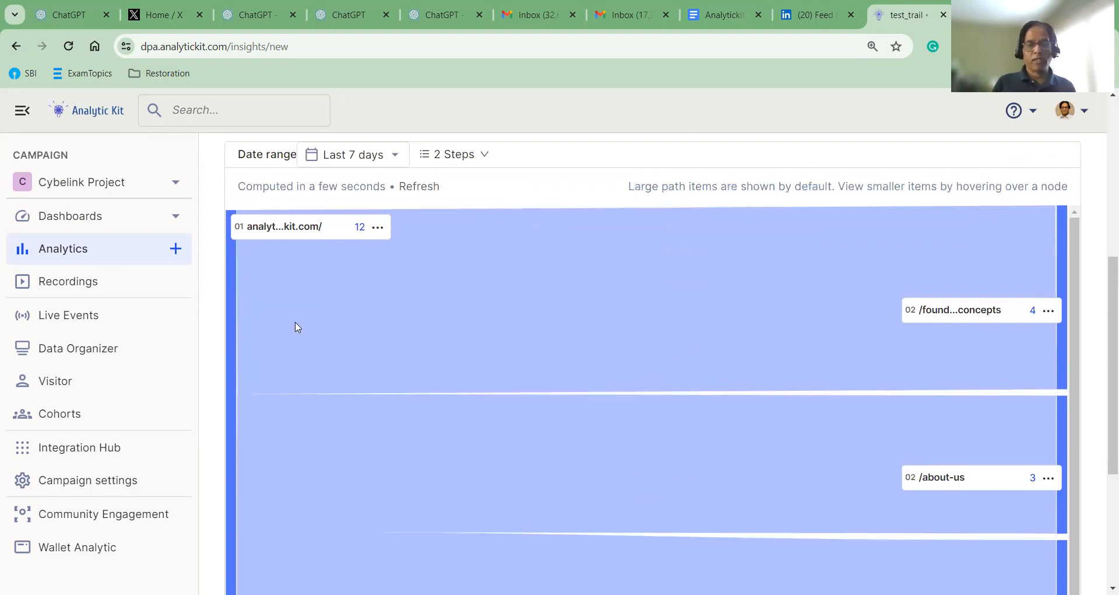
mouse_move(276, 239)
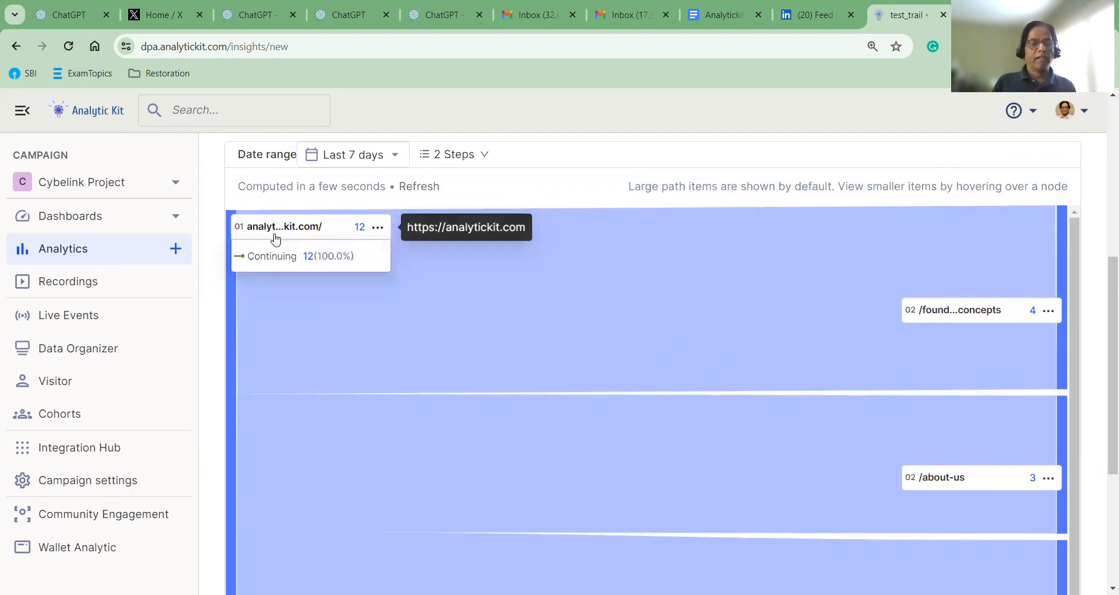
scroll(385, 229, "up", 2)
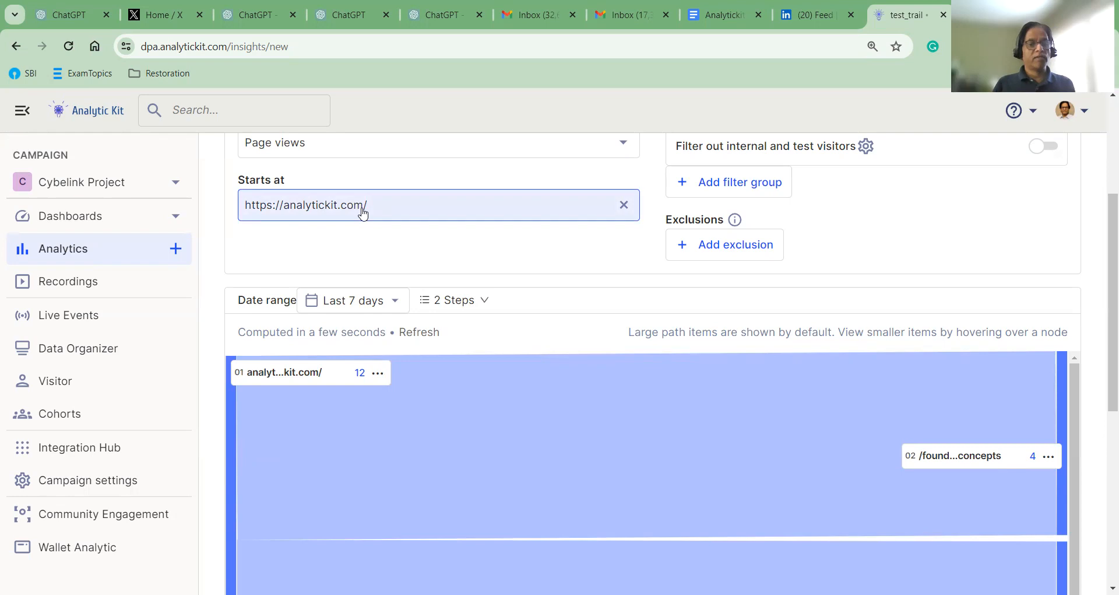
scroll(425, 291, "down", 1)
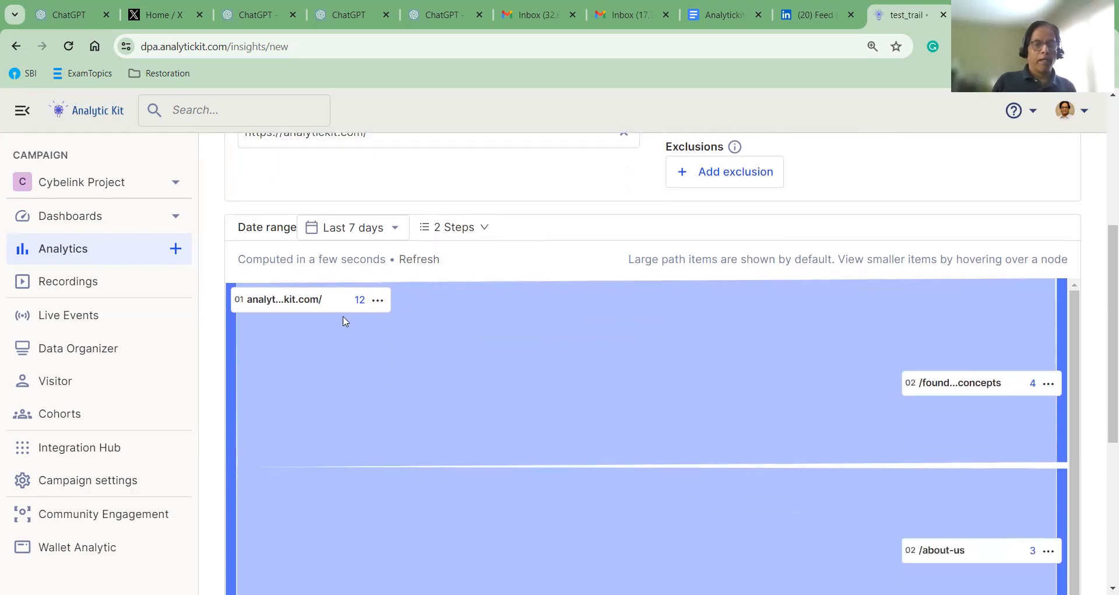
mouse_move(357, 304)
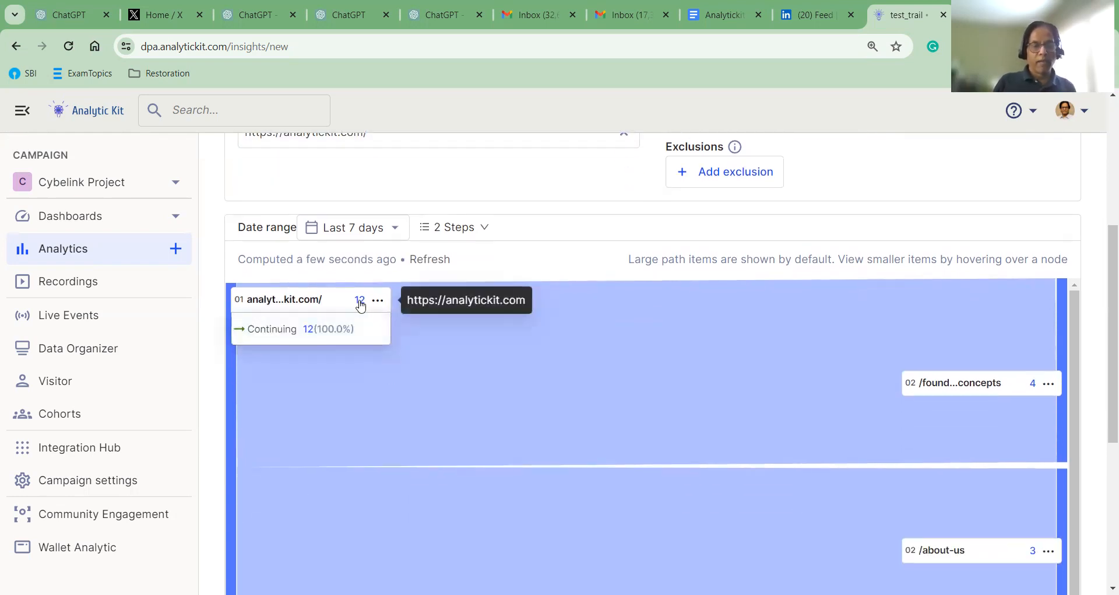
scroll(589, 410, "down", 1)
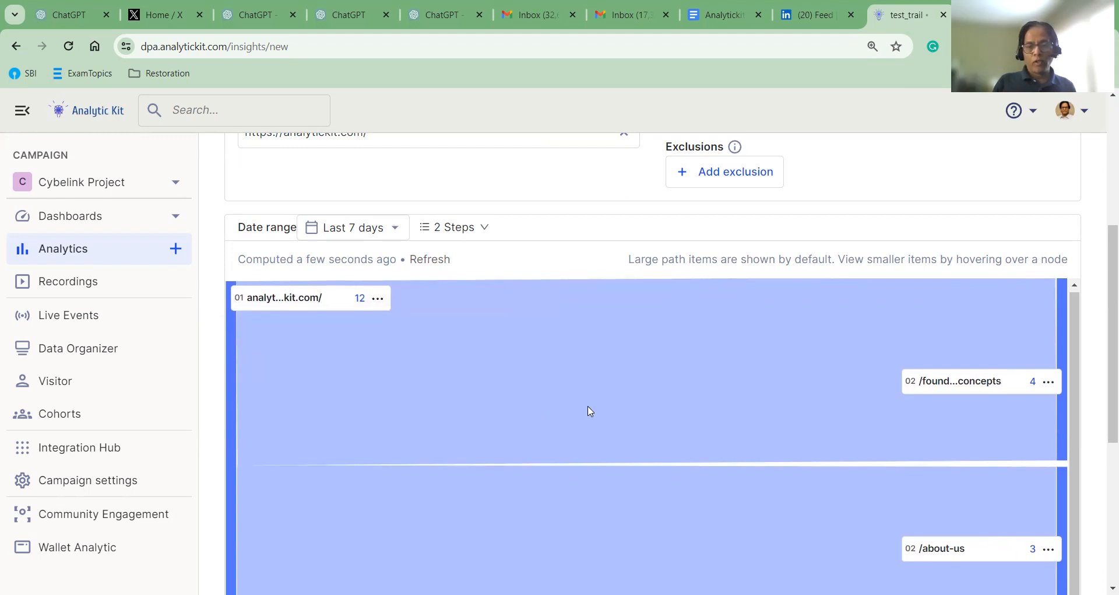
mouse_move(1045, 379)
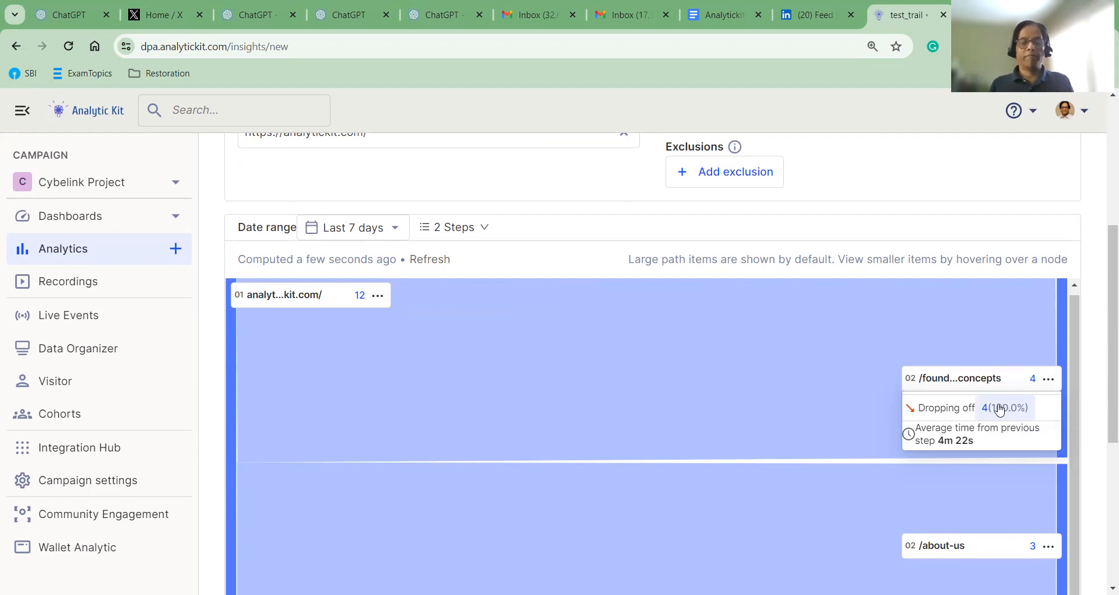
scroll(991, 420, "down", 1)
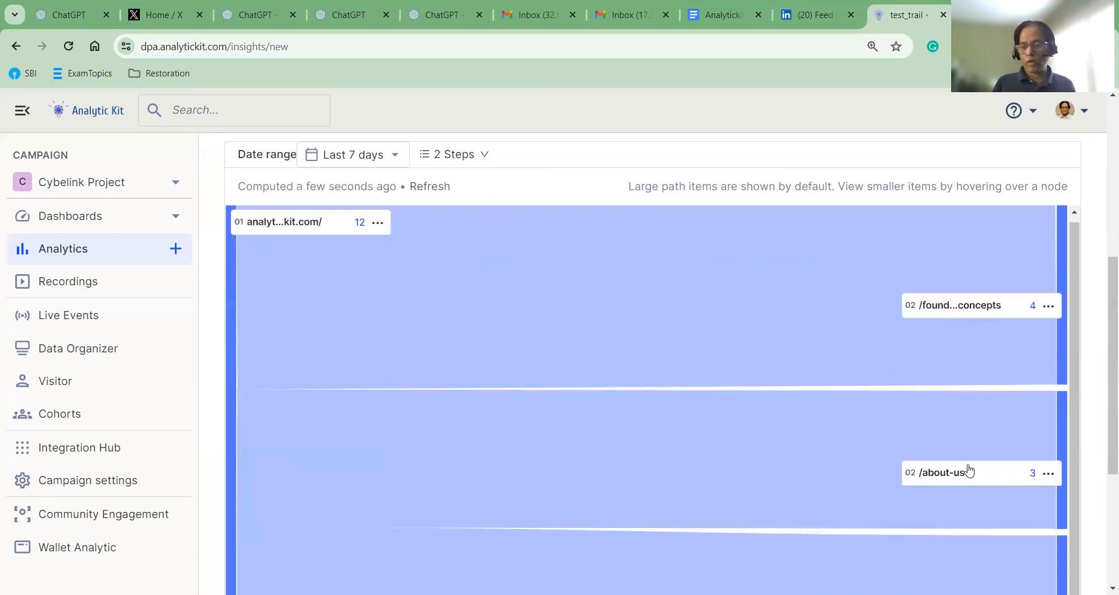
mouse_move(972, 470)
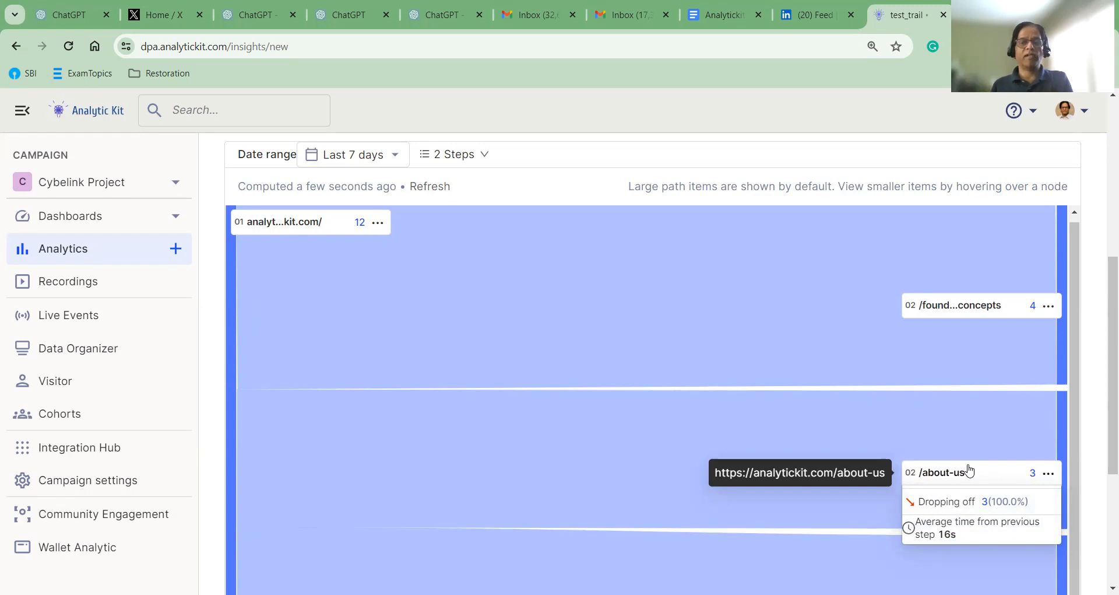
Show 3 steps in the trail, reviewing third-step pages /product, /traffic-trend and /navig...ve-guide
left_click(497, 157)
left_click(455, 213)
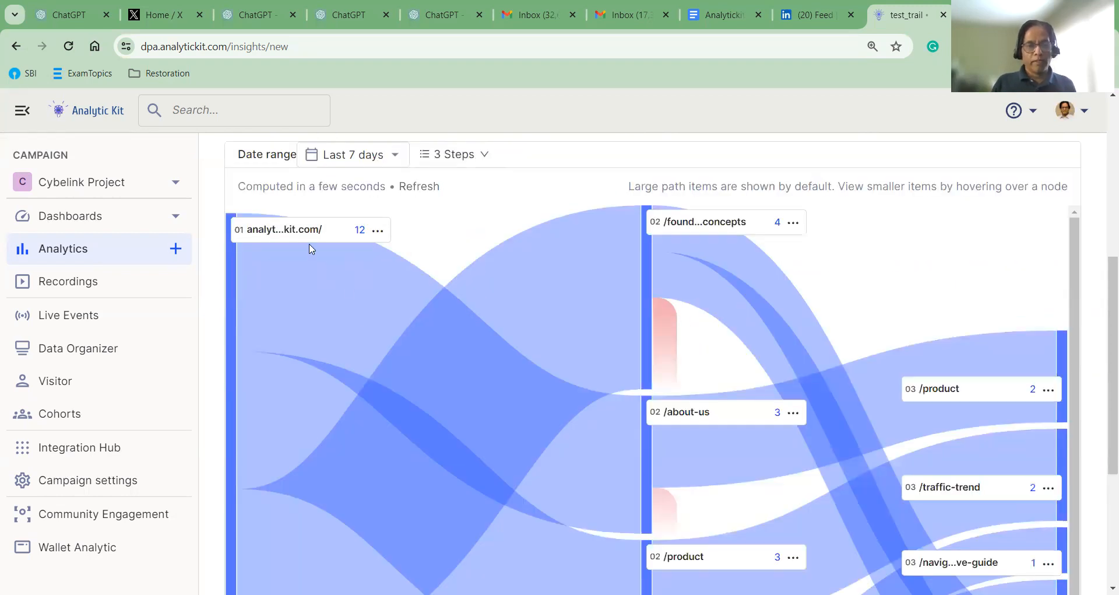
mouse_move(357, 234)
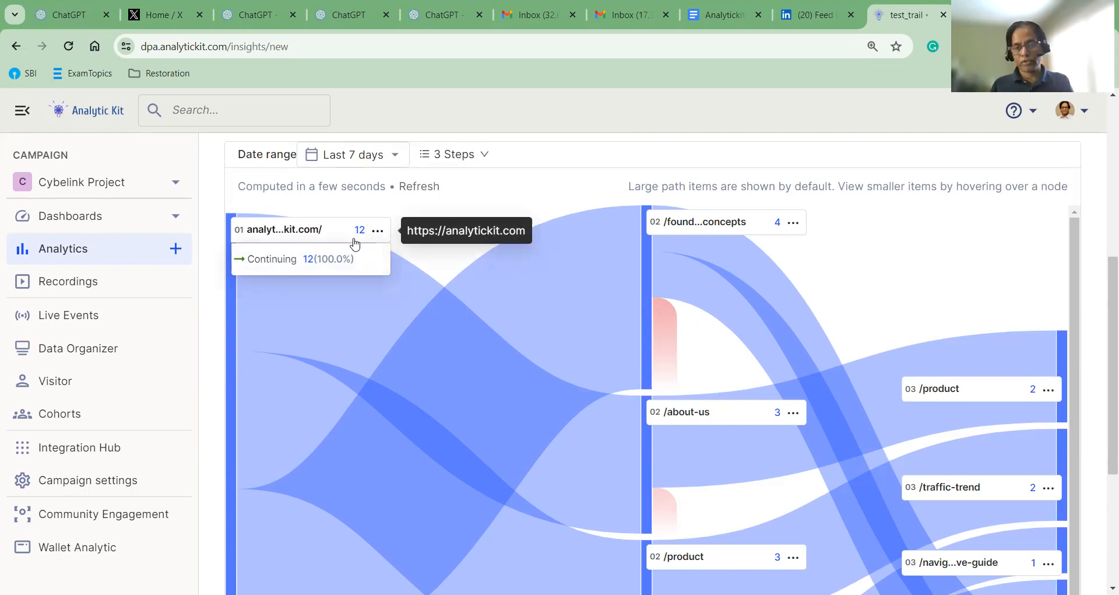
mouse_move(782, 228)
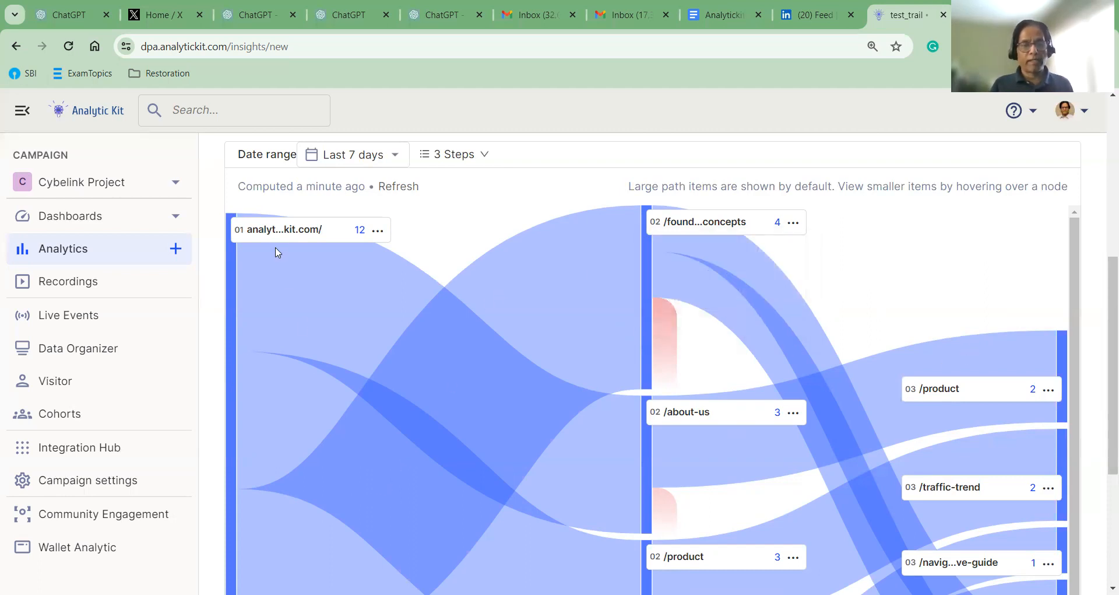
mouse_move(295, 233)
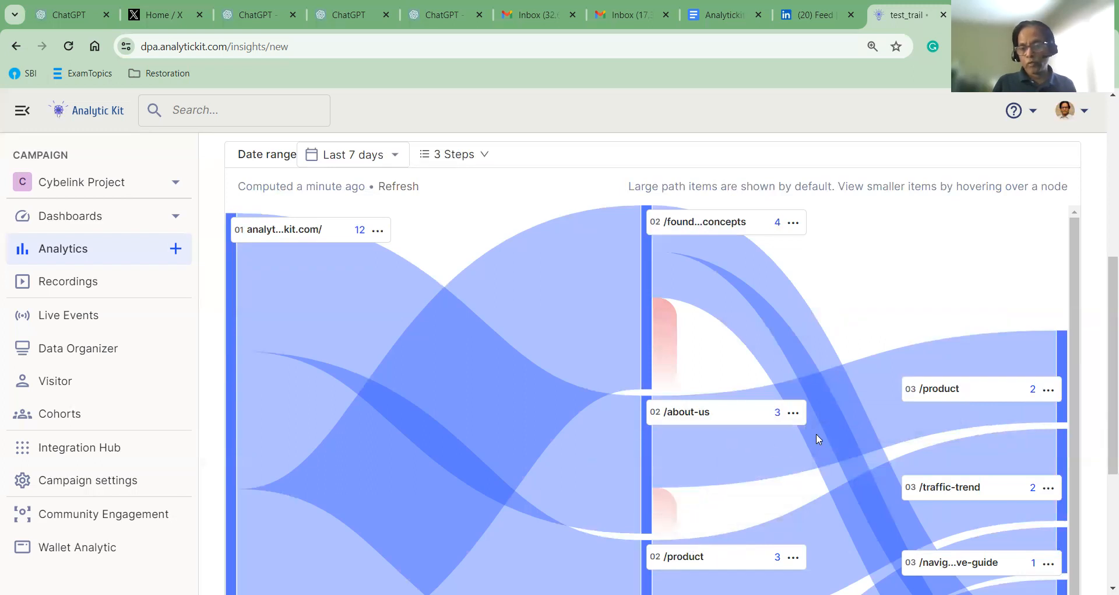
mouse_move(1050, 392)
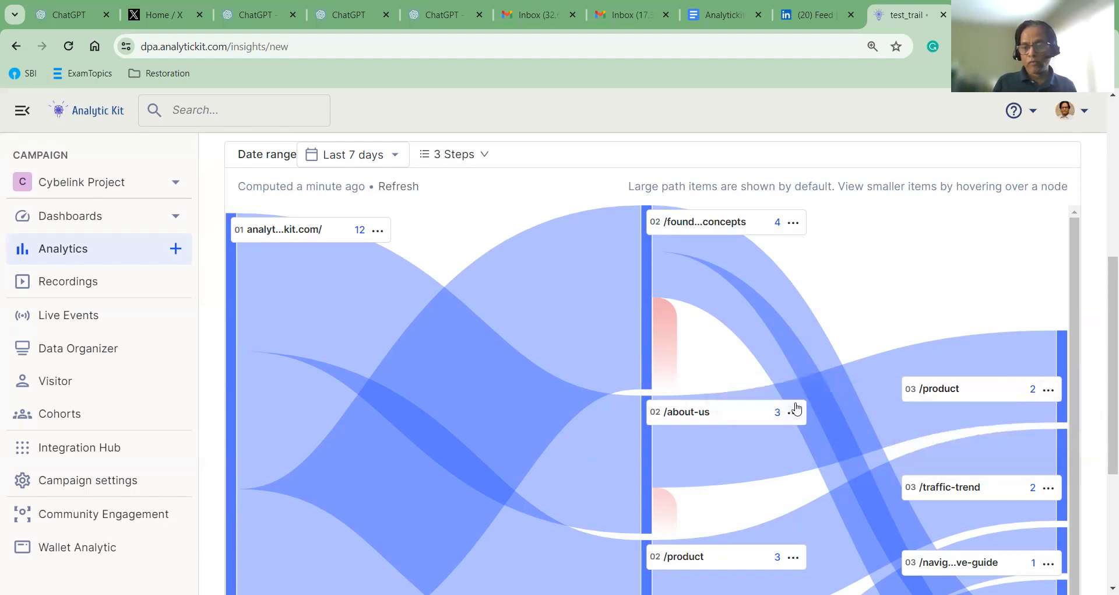
mouse_move(795, 414)
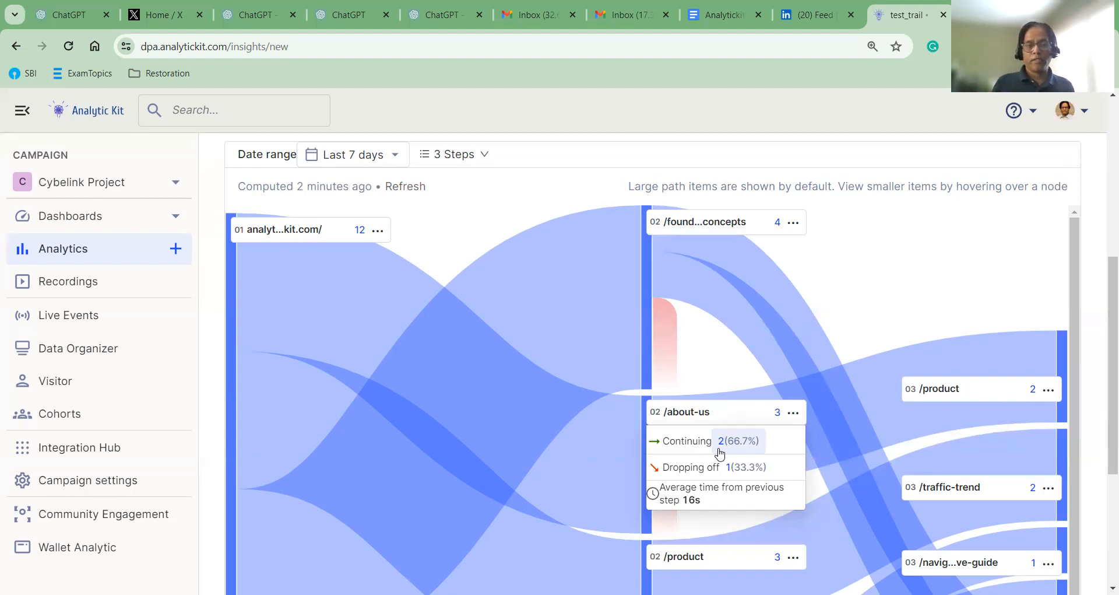
scroll(898, 342, "down", 1)
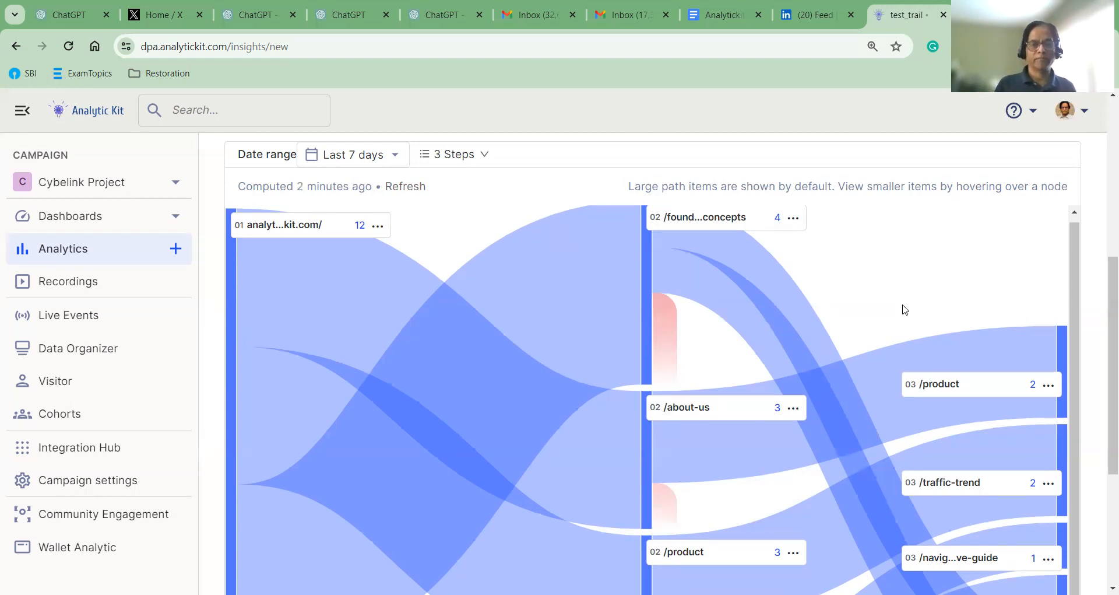
Extend the trail to 4 steps and inspect fourth-step pages /found...concepts, / and /product
left_click(479, 155)
left_click(447, 240)
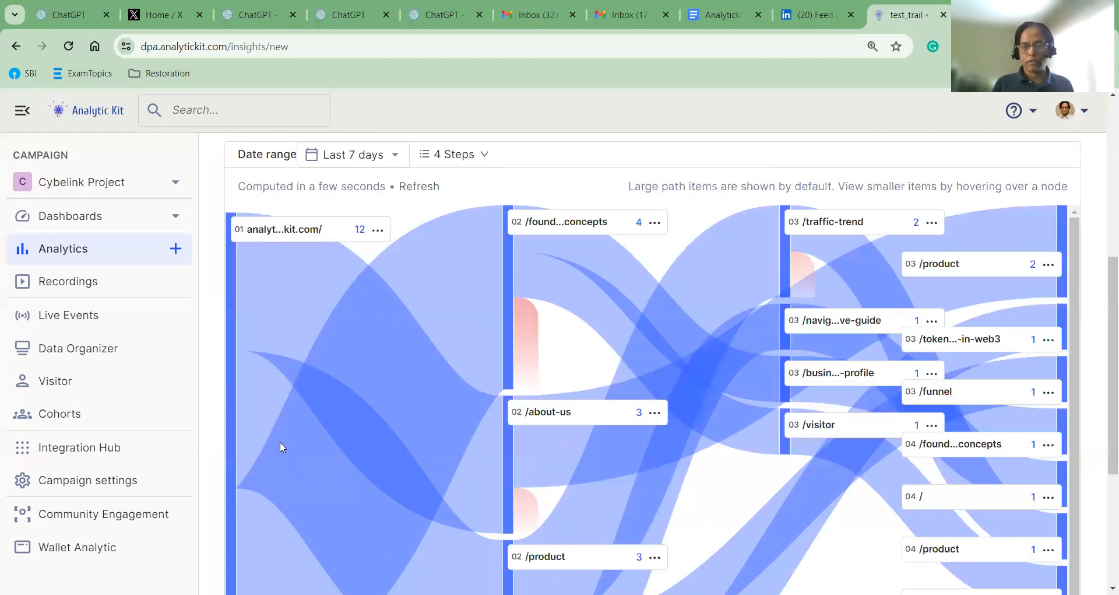
mouse_move(372, 233)
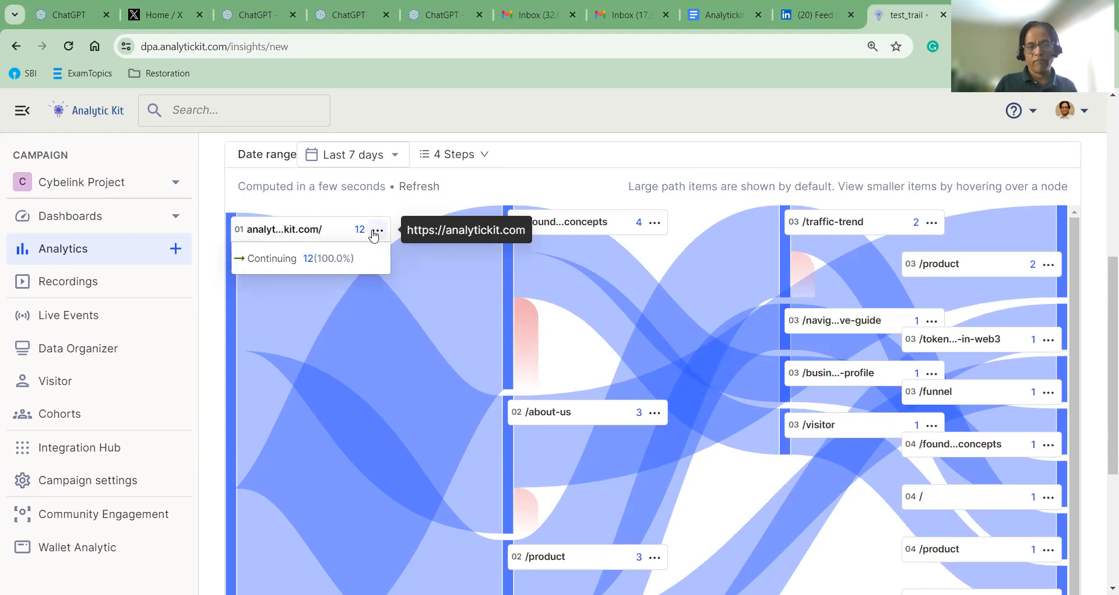
mouse_move(628, 415)
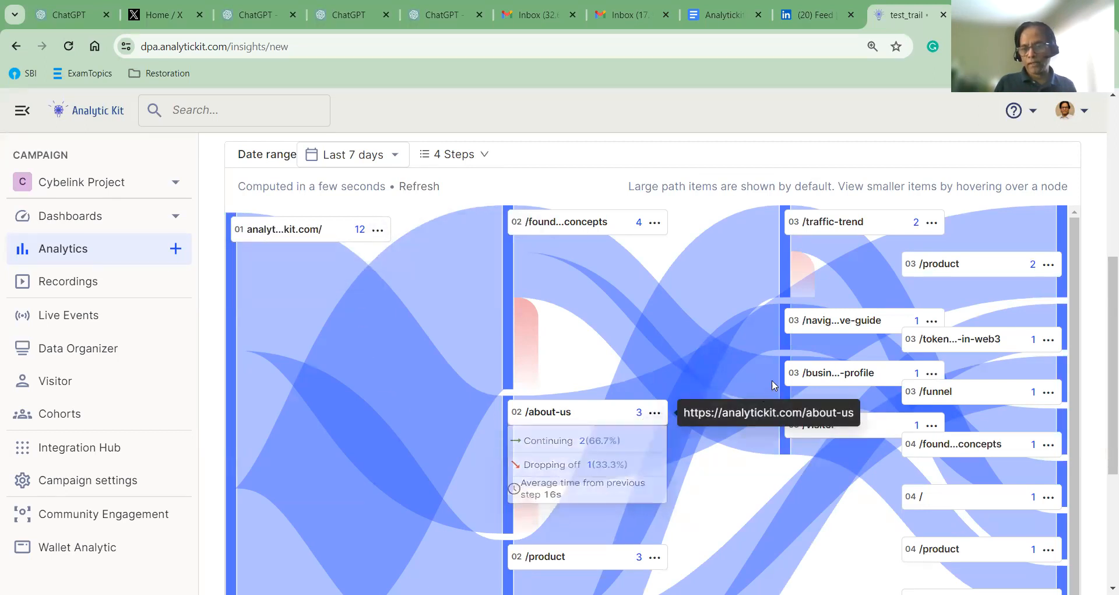
mouse_move(834, 330)
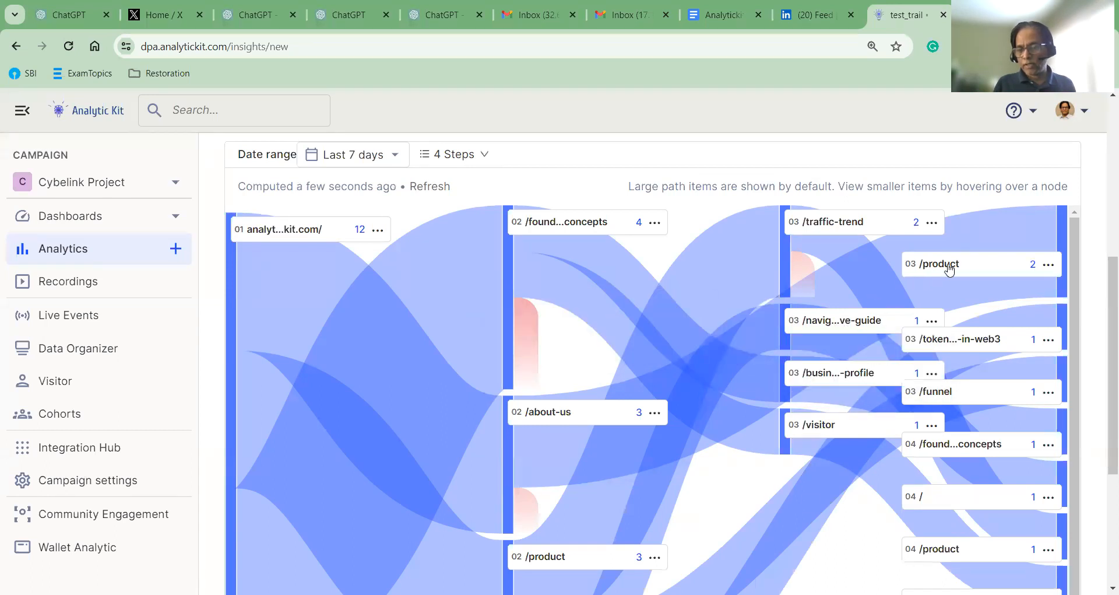
mouse_move(951, 268)
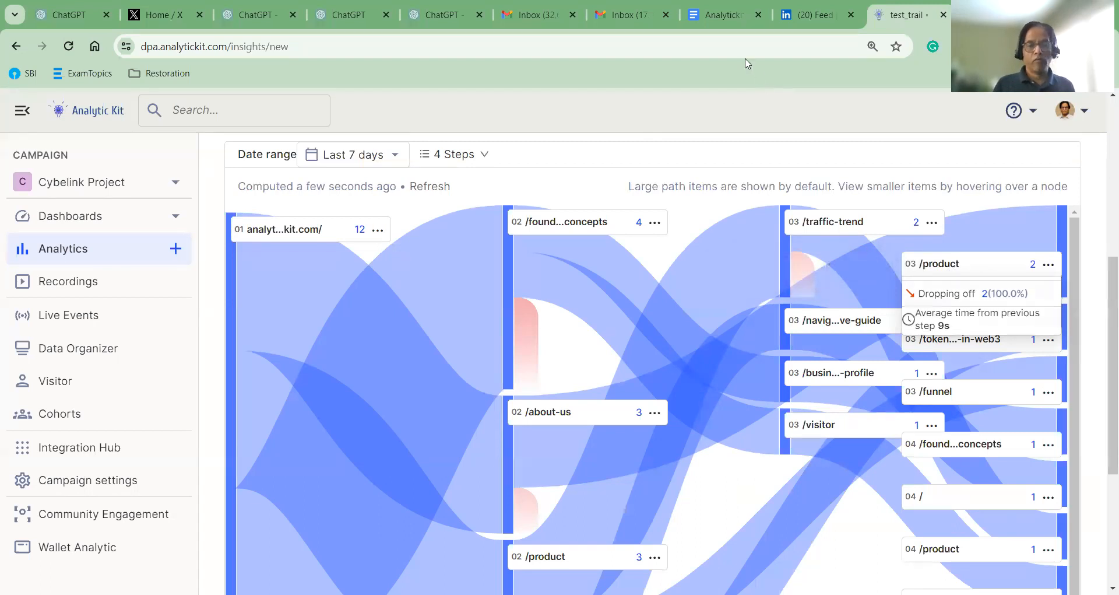
Set the trail chart to 5 steps
left_click(483, 157)
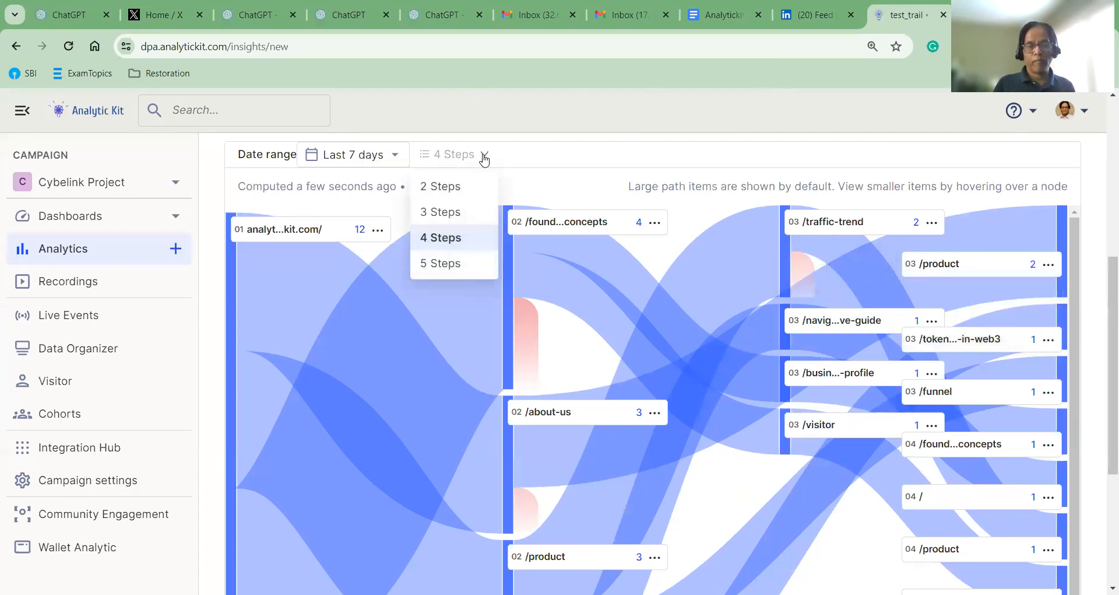
left_click(439, 262)
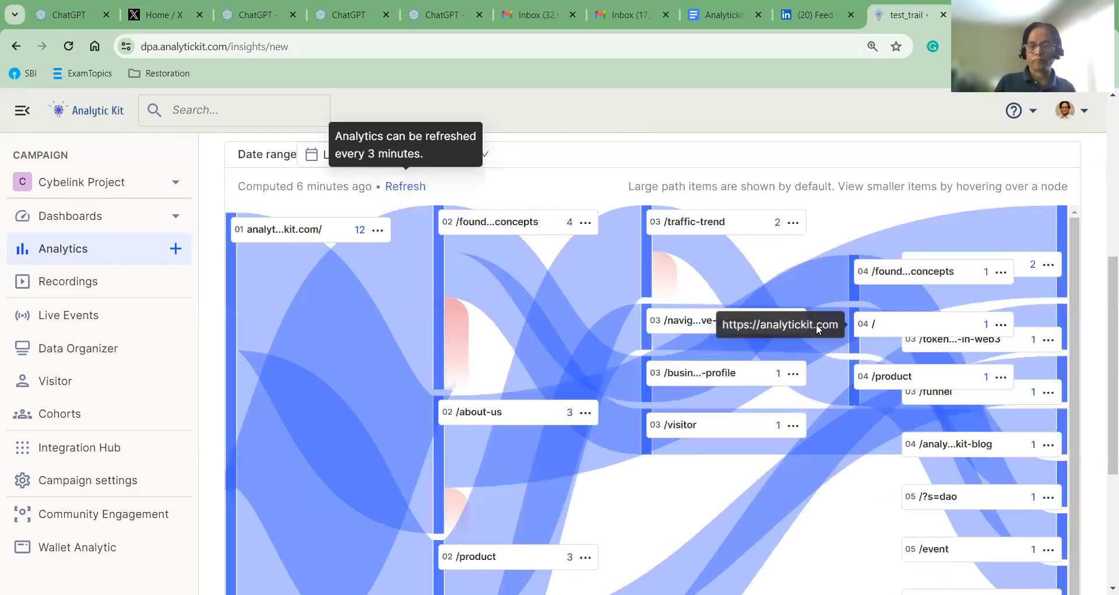
scroll(716, 265, "up", 1)
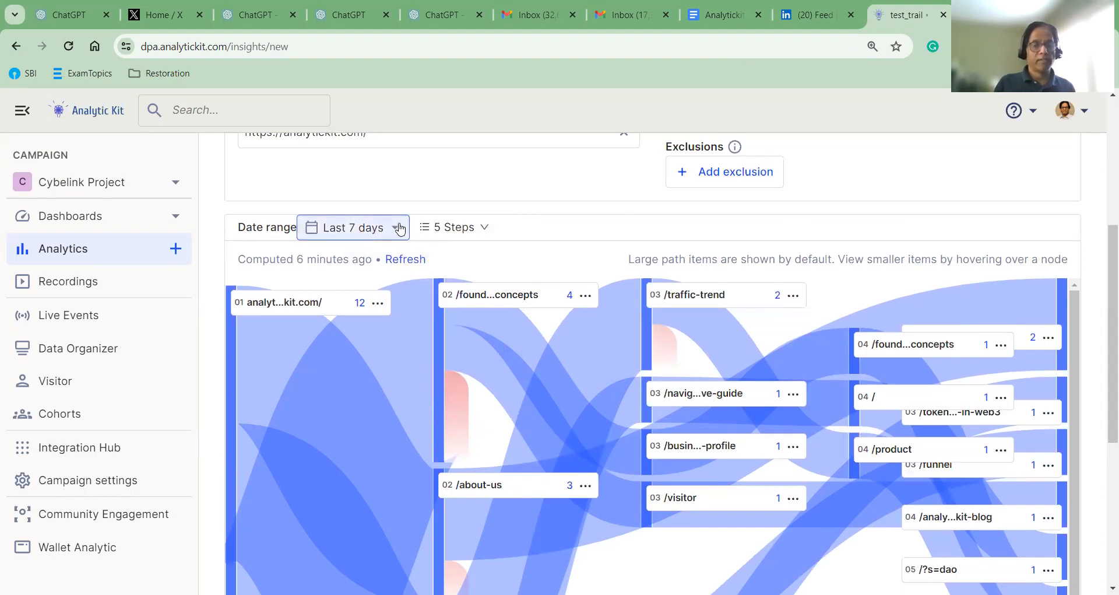
Change the date range to Last 90 days
left_click(400, 228)
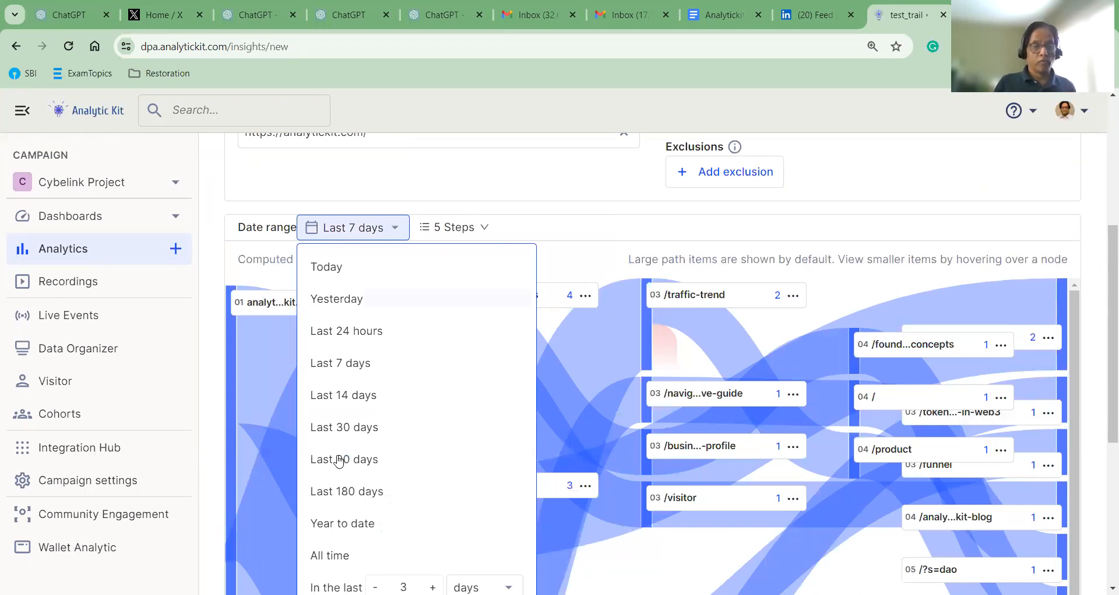
left_click(363, 461)
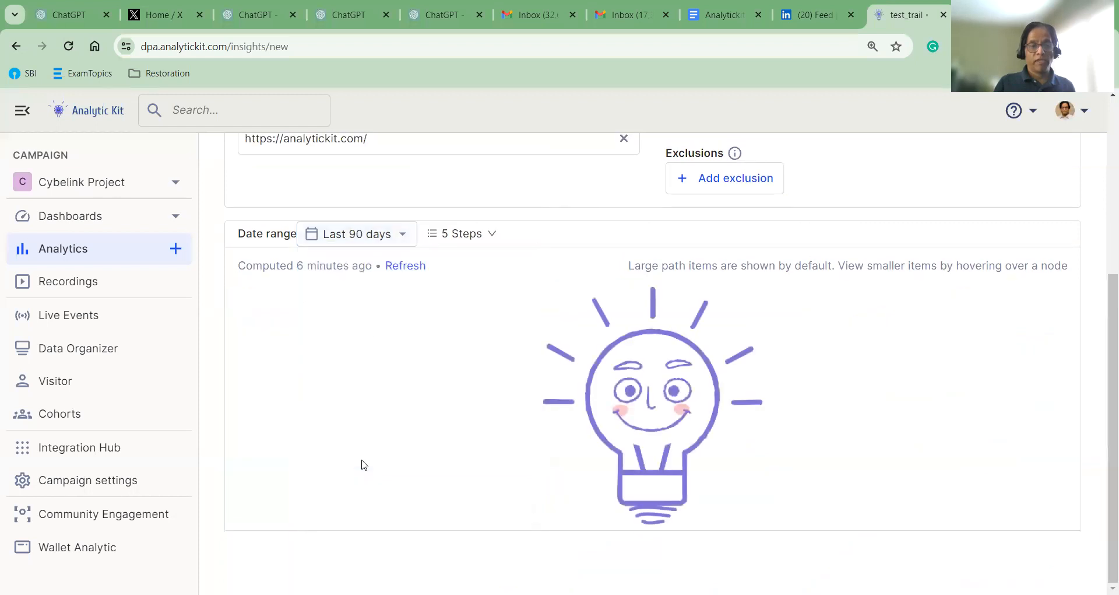
scroll(829, 307, "up", 2)
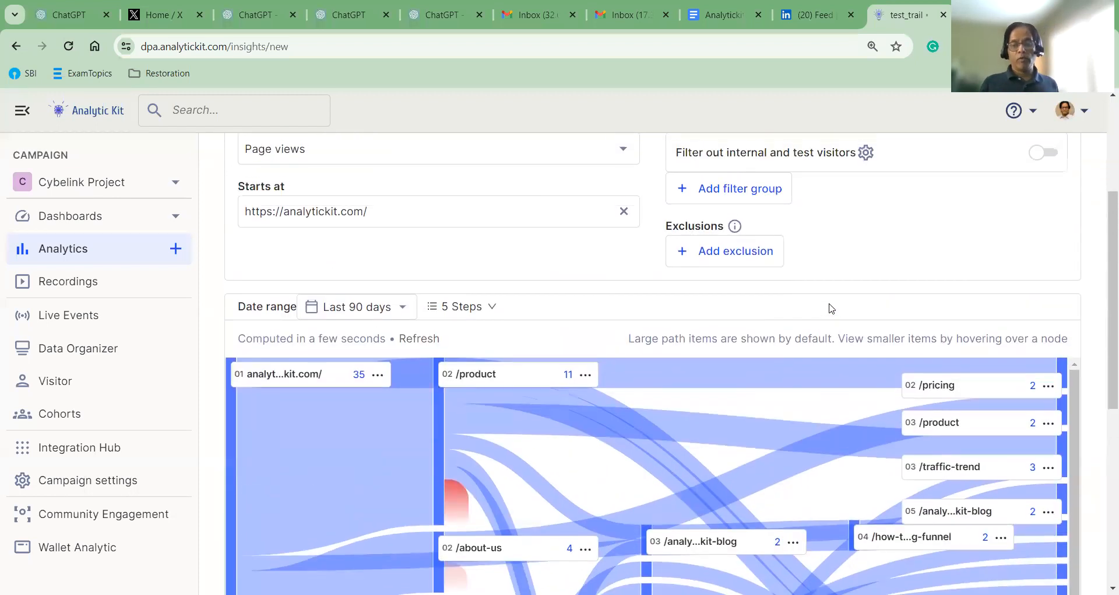
scroll(831, 309, "down", 4)
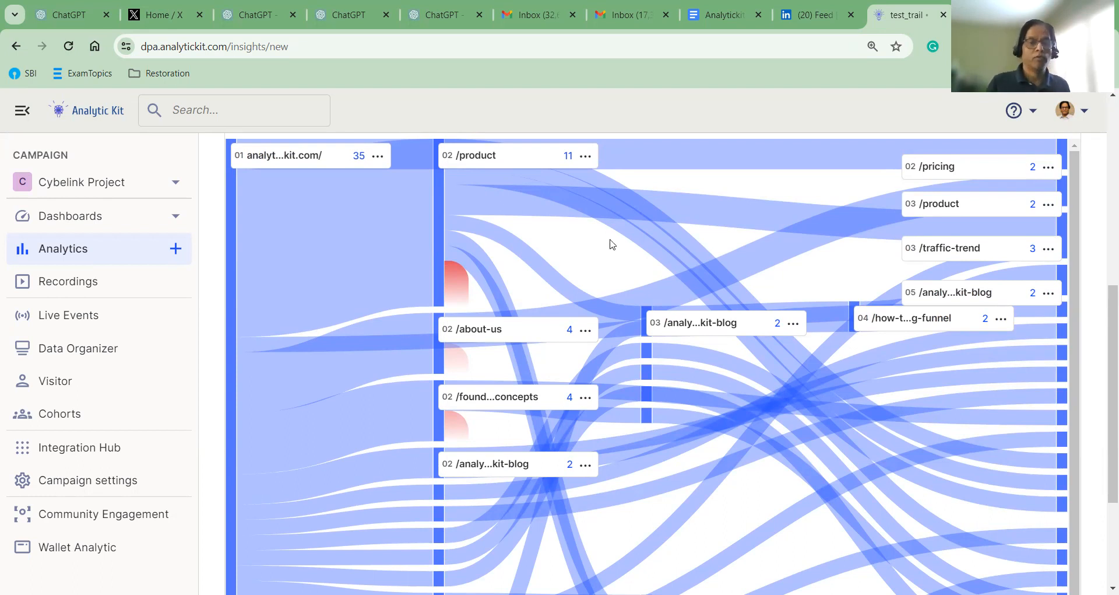
scroll(580, 332, "up", 2)
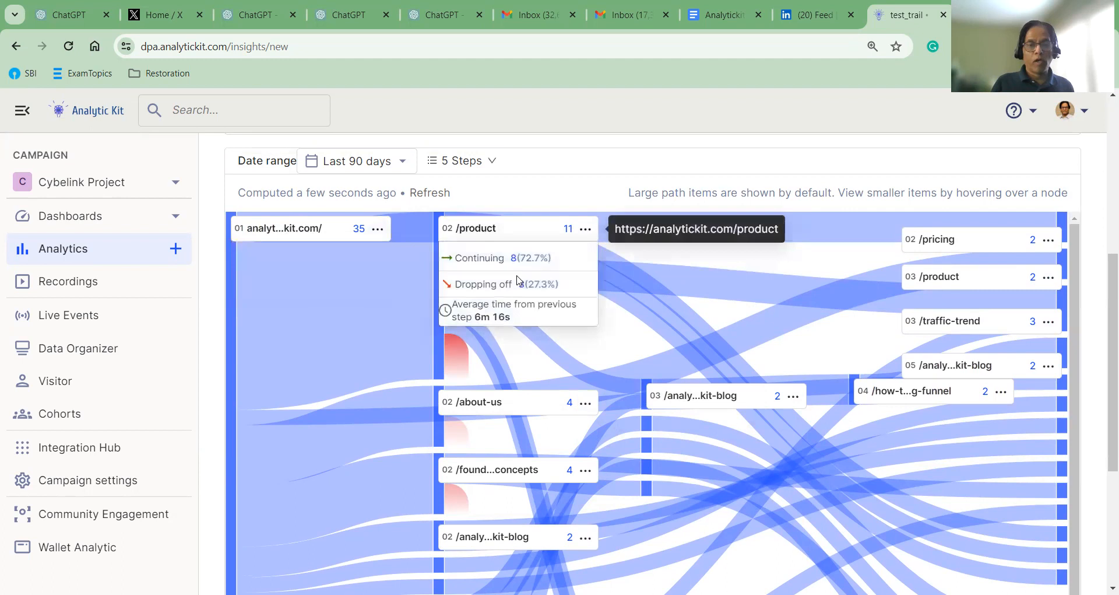
mouse_move(525, 237)
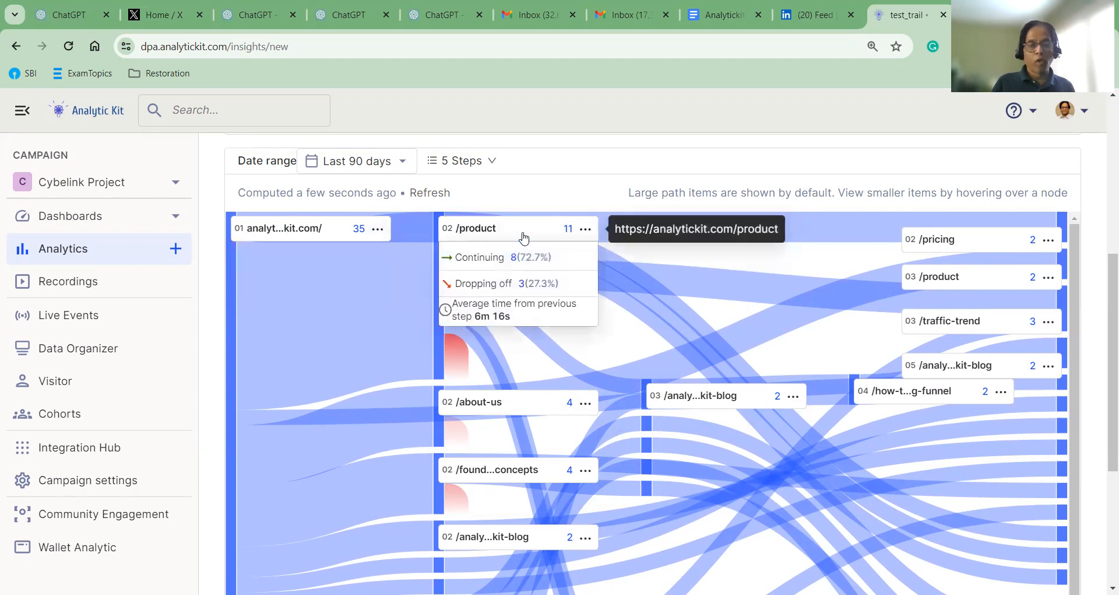
left_click(586, 231)
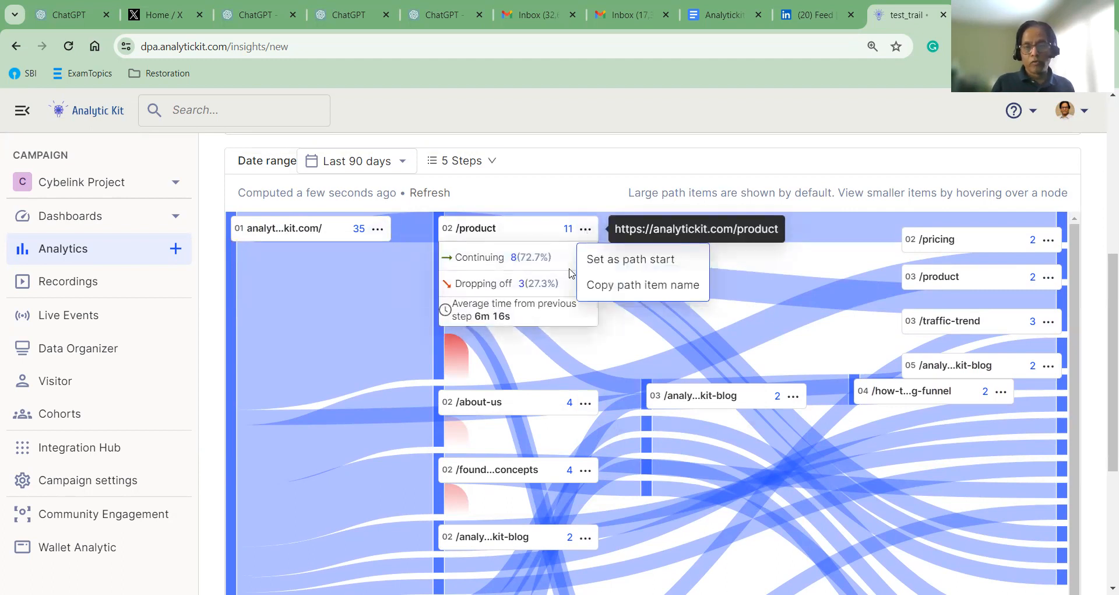
left_click(628, 264)
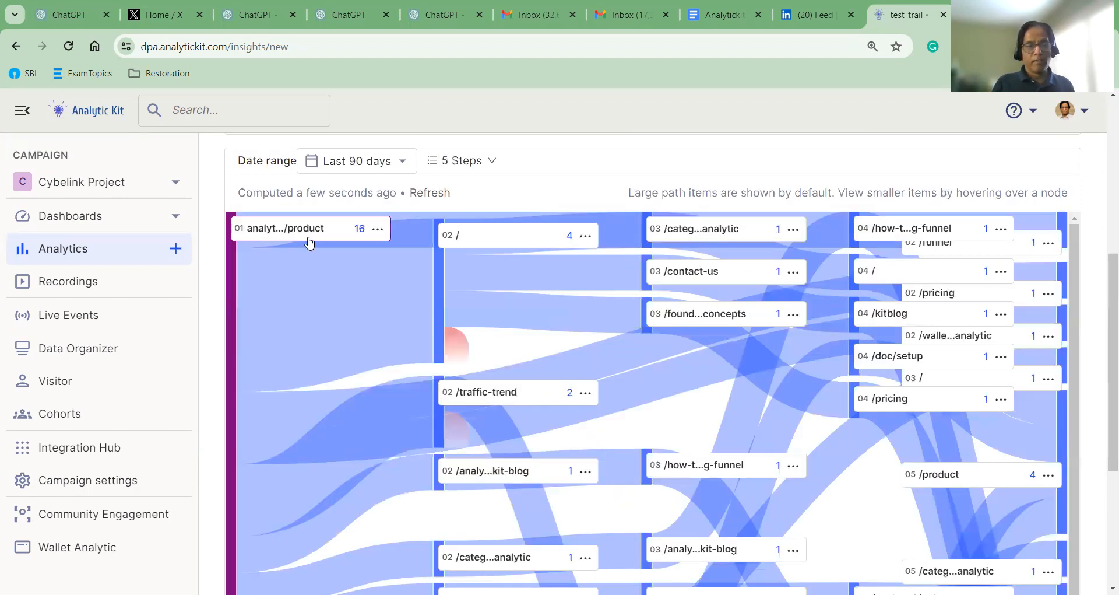
mouse_move(313, 236)
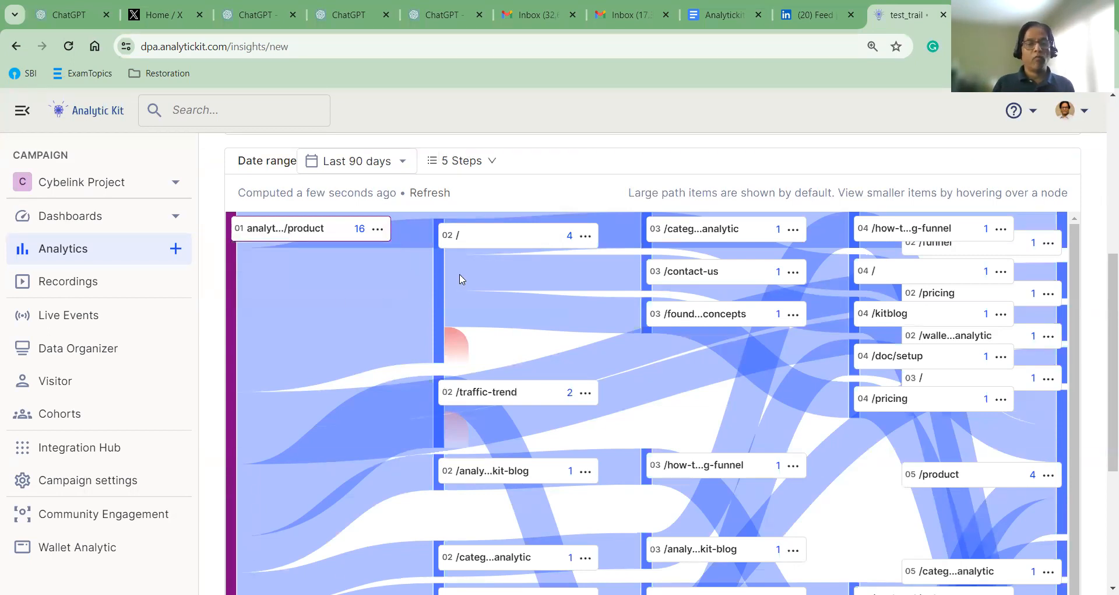
mouse_move(362, 235)
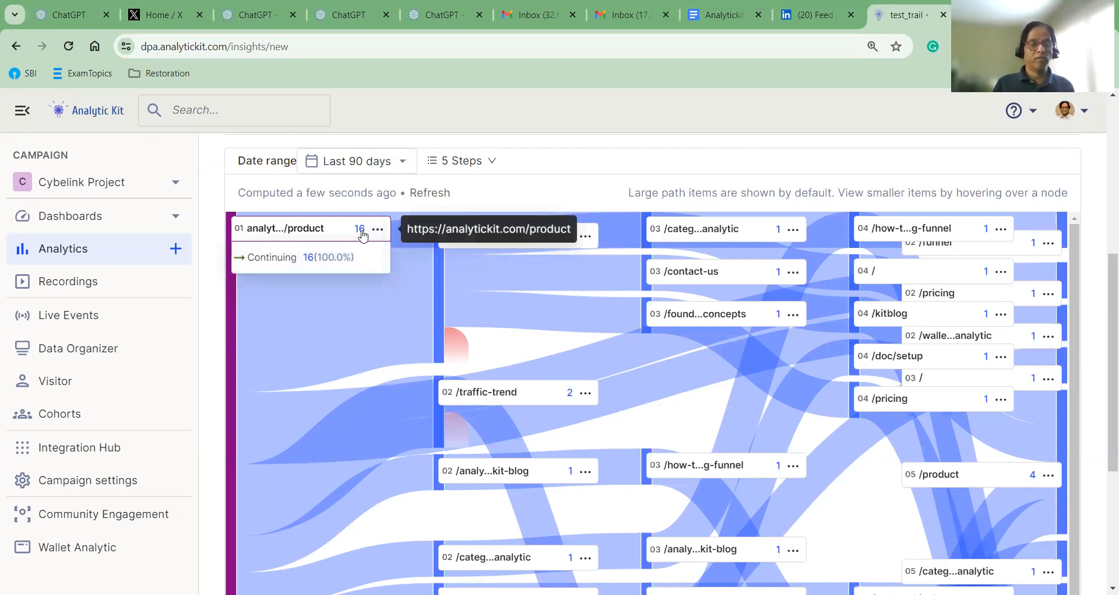
mouse_move(583, 248)
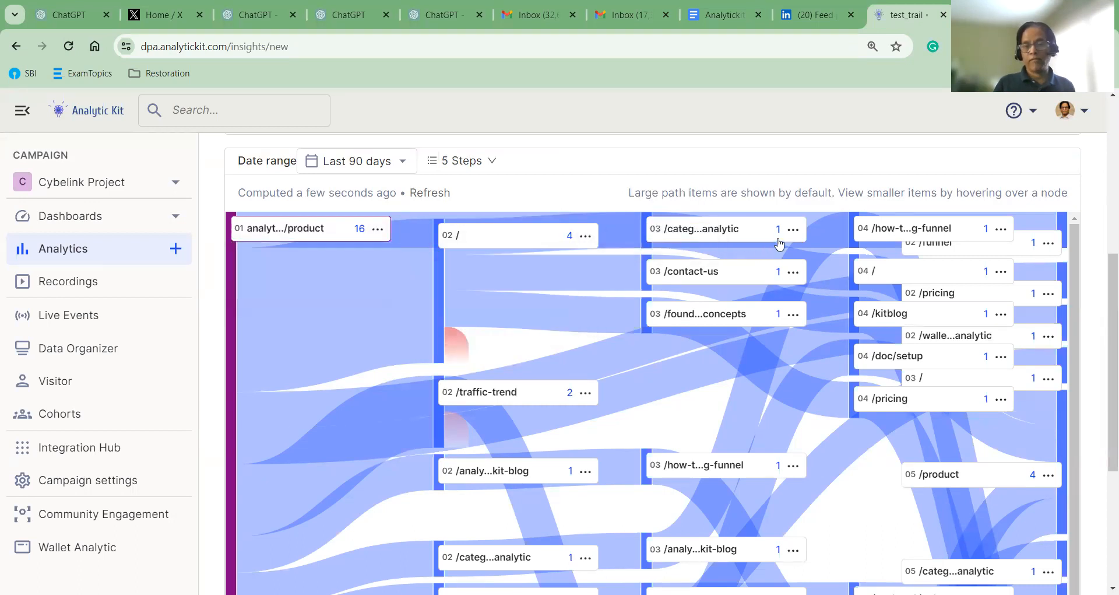
mouse_move(781, 242)
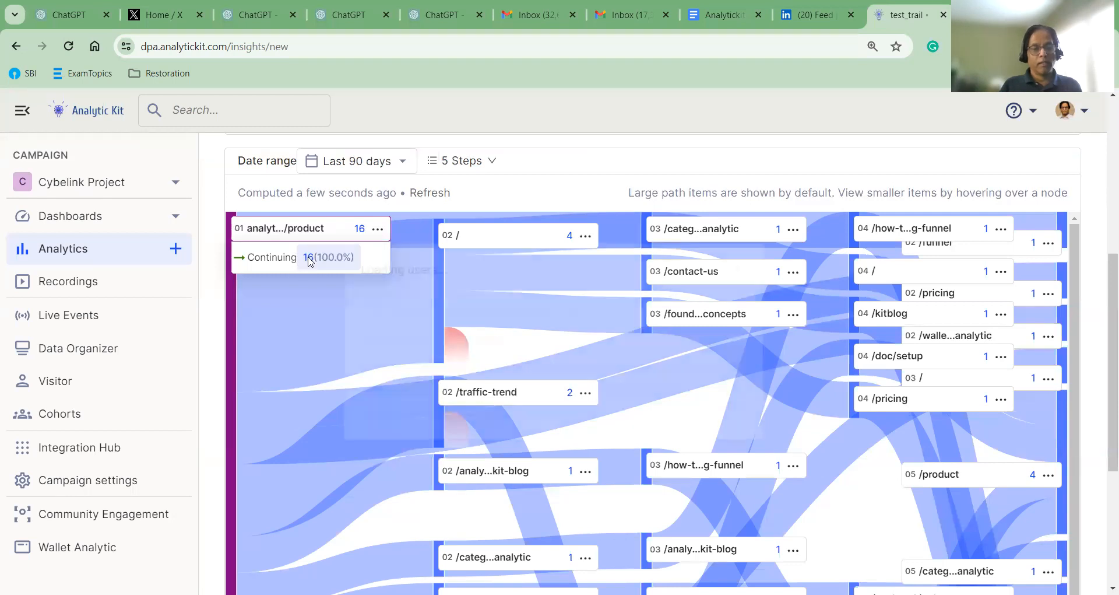
List users continuing from /product and review the first user's location, timezone, browser and device properties
left_click(310, 260)
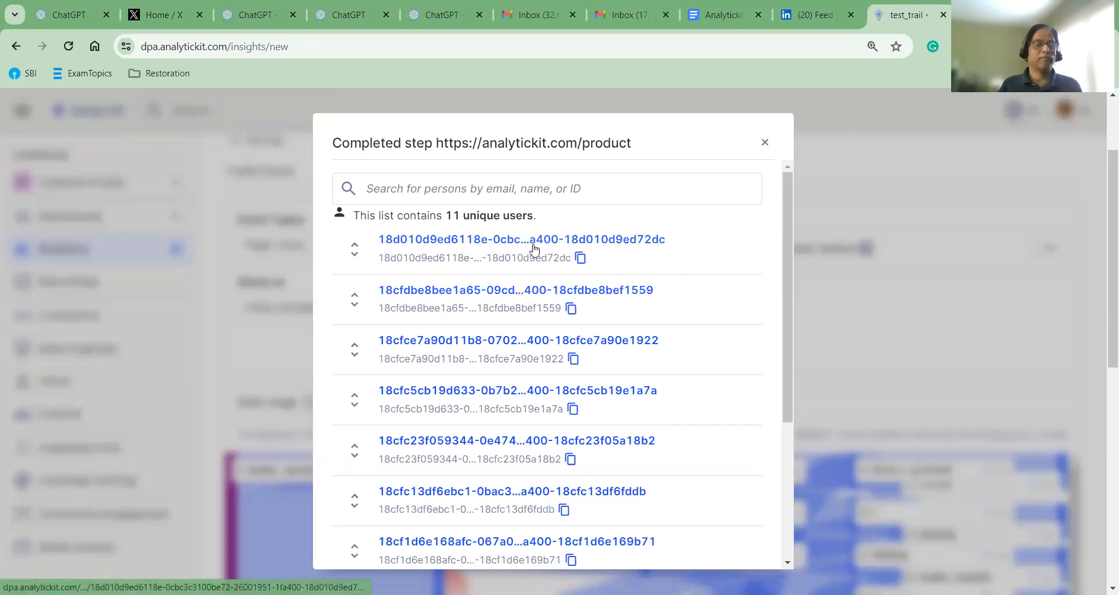
left_click(354, 251)
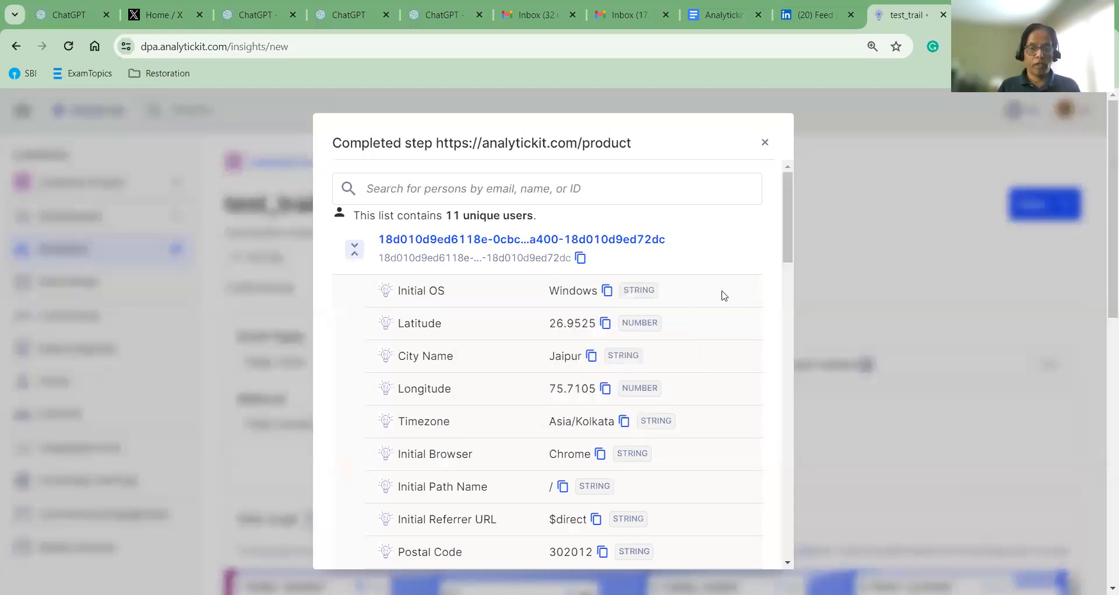
mouse_move(599, 415)
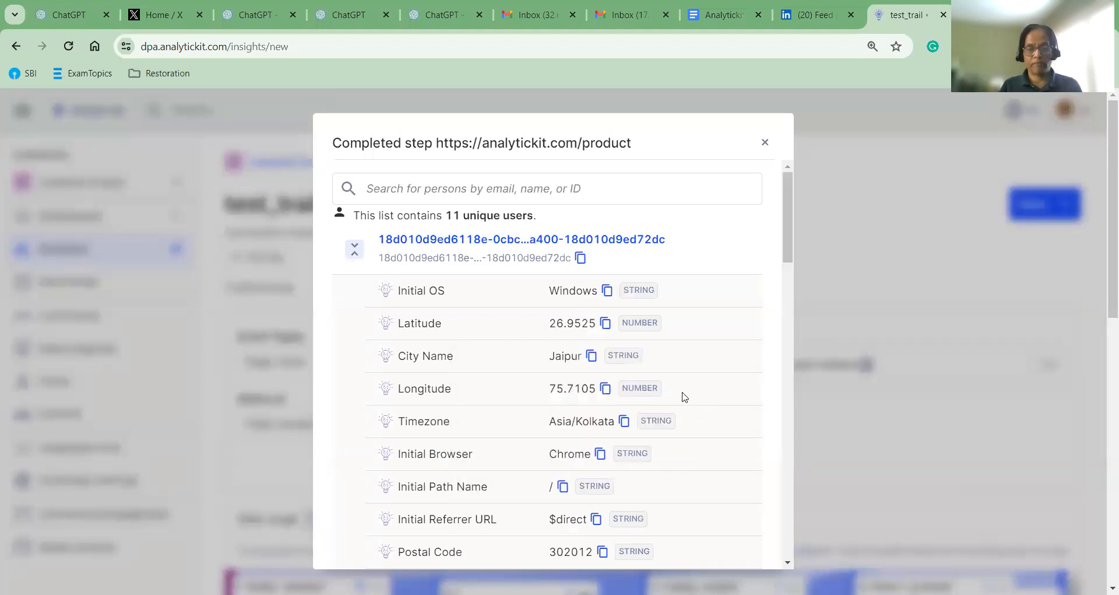
scroll(685, 397, "down", 3)
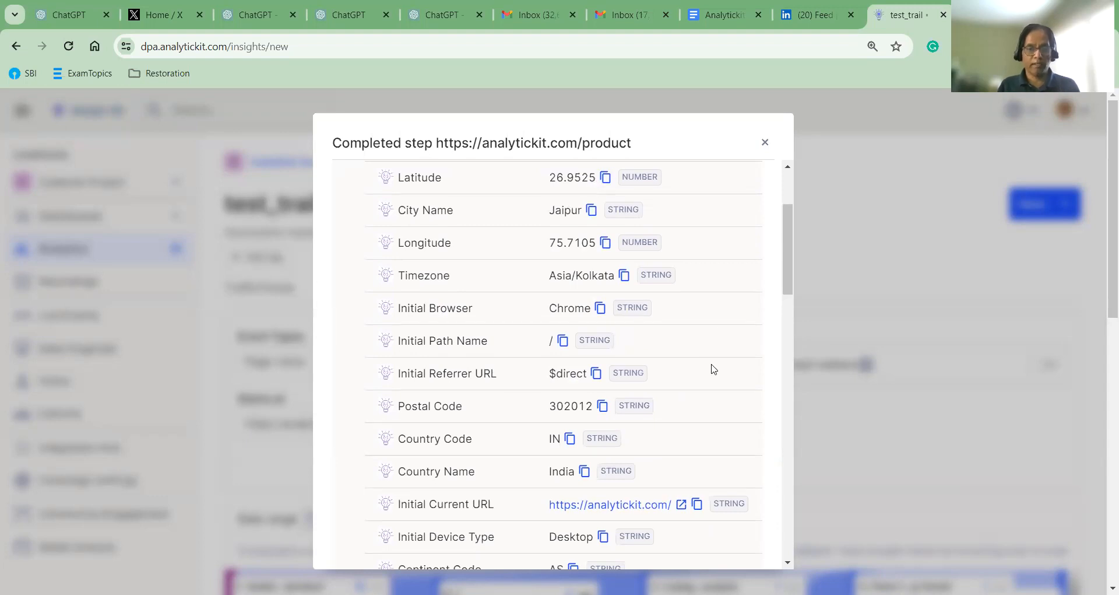
scroll(713, 368, "down", 7)
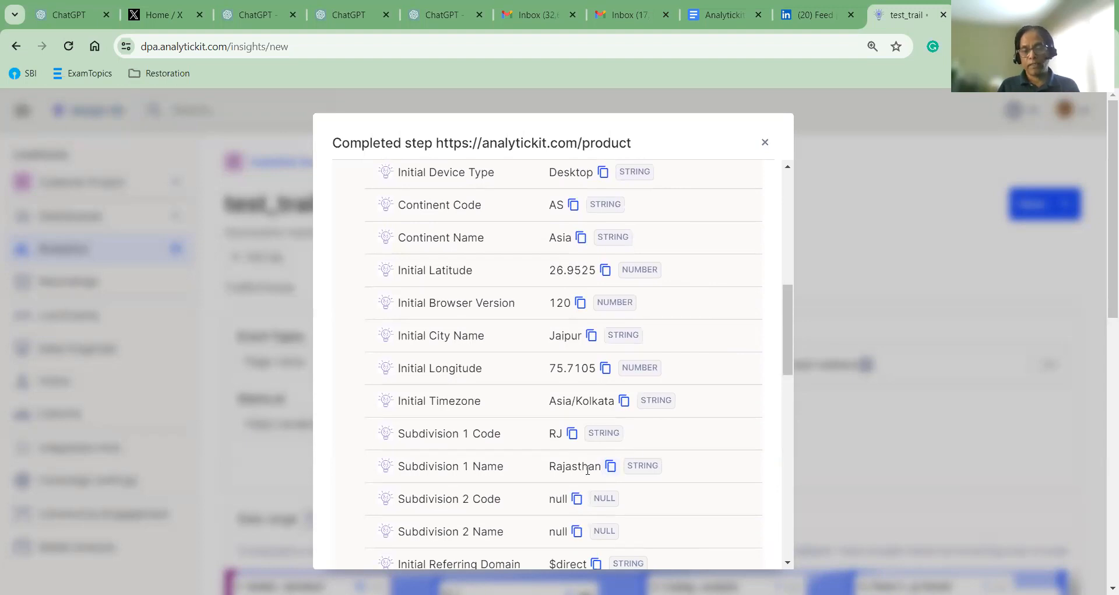
scroll(664, 430, "down", 3)
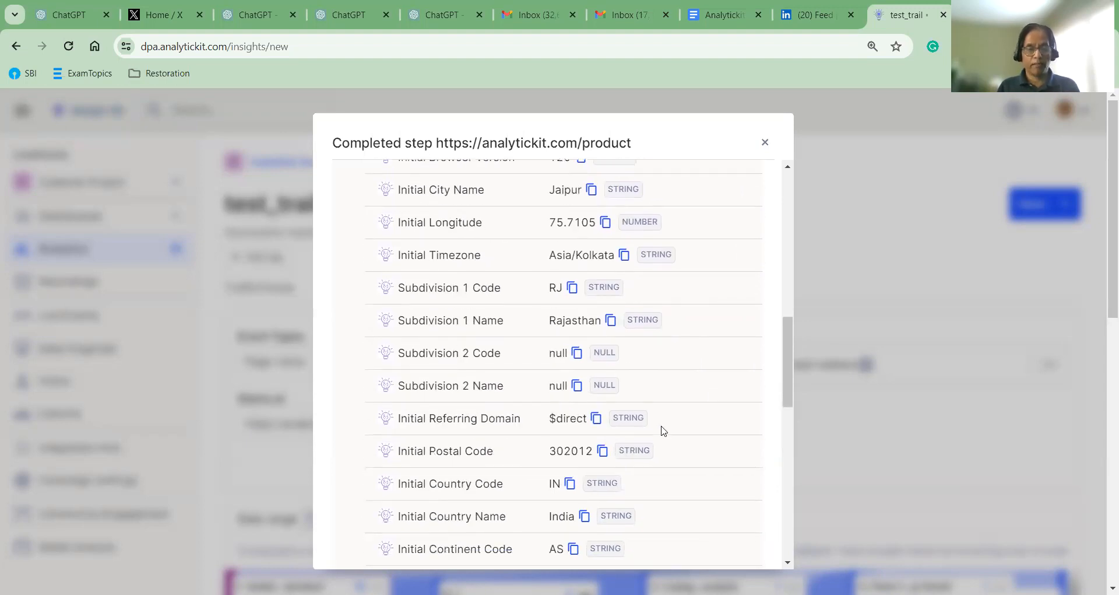
scroll(670, 449, "down", 1)
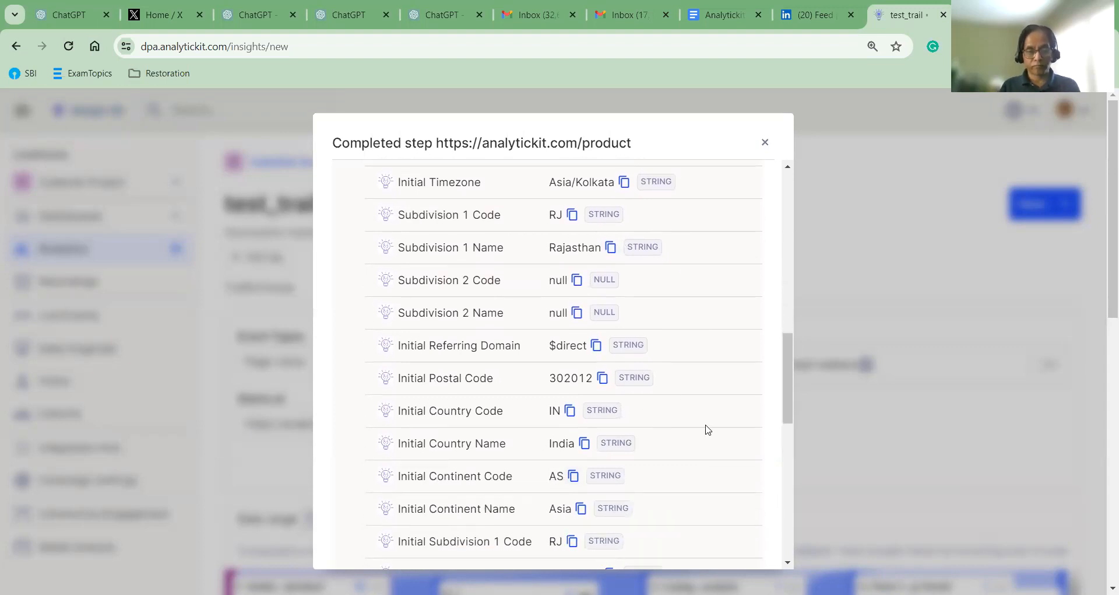
scroll(707, 432, "down", 2)
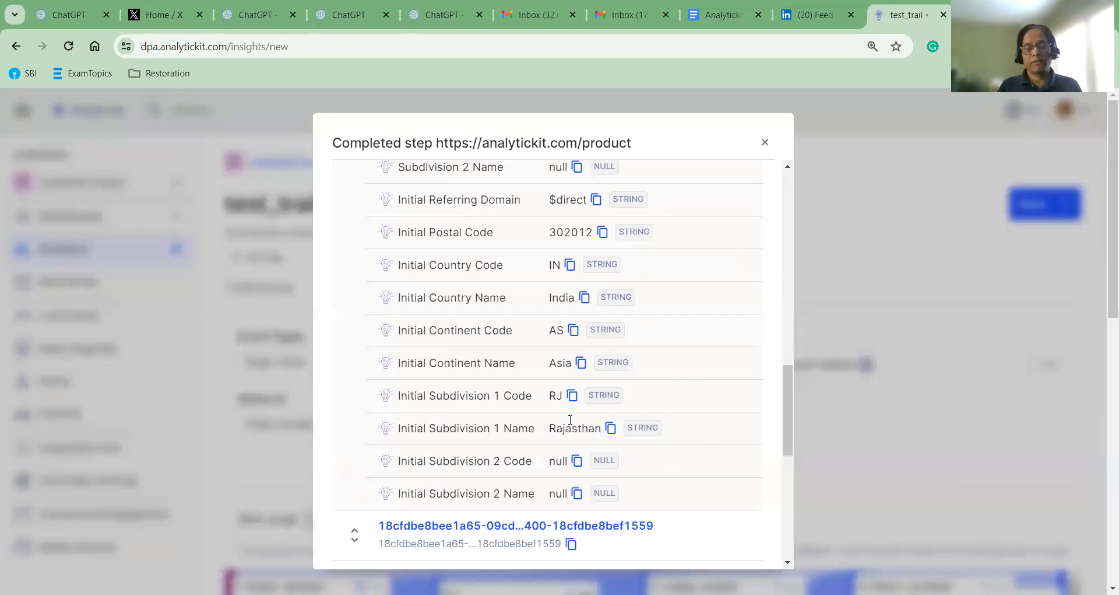
Close the user list and add a filter group with Browser equals Chrome
left_click(764, 142)
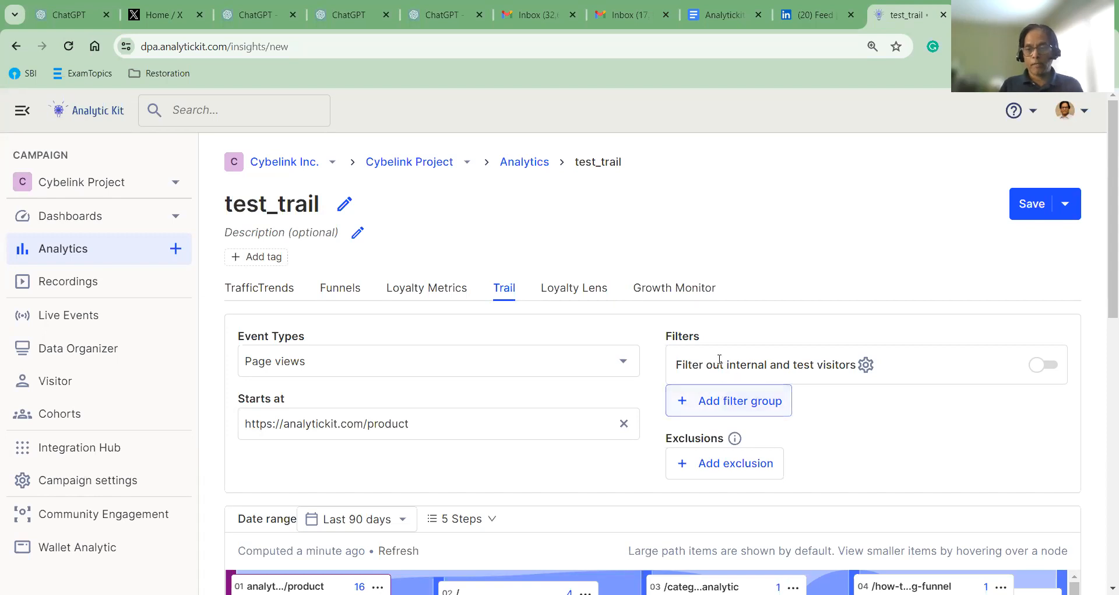
left_click(712, 402)
scroll(742, 396, "down", 1)
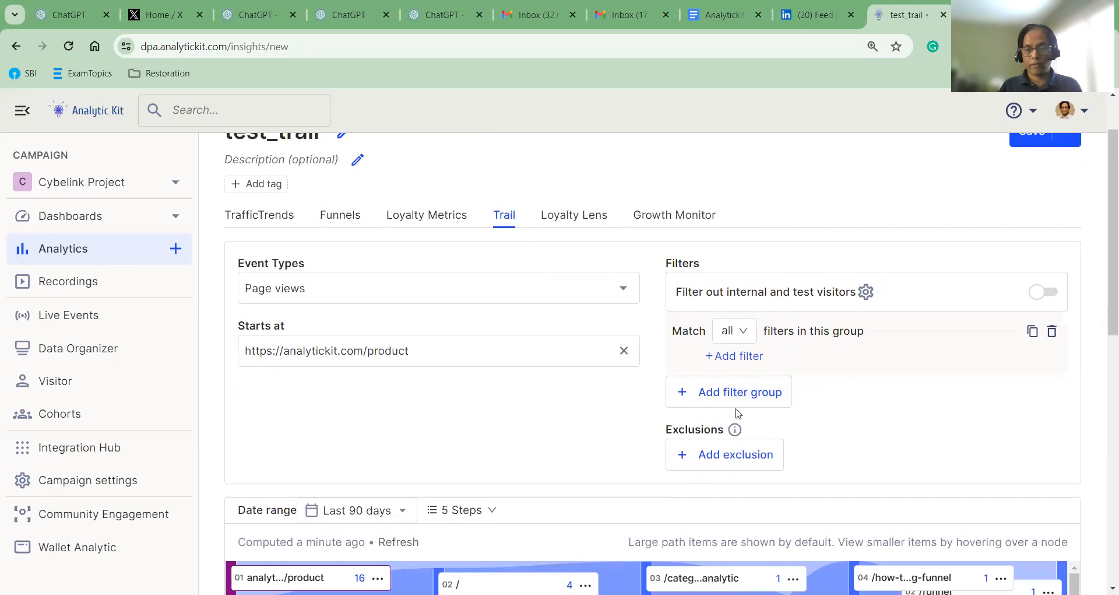
left_click(739, 357)
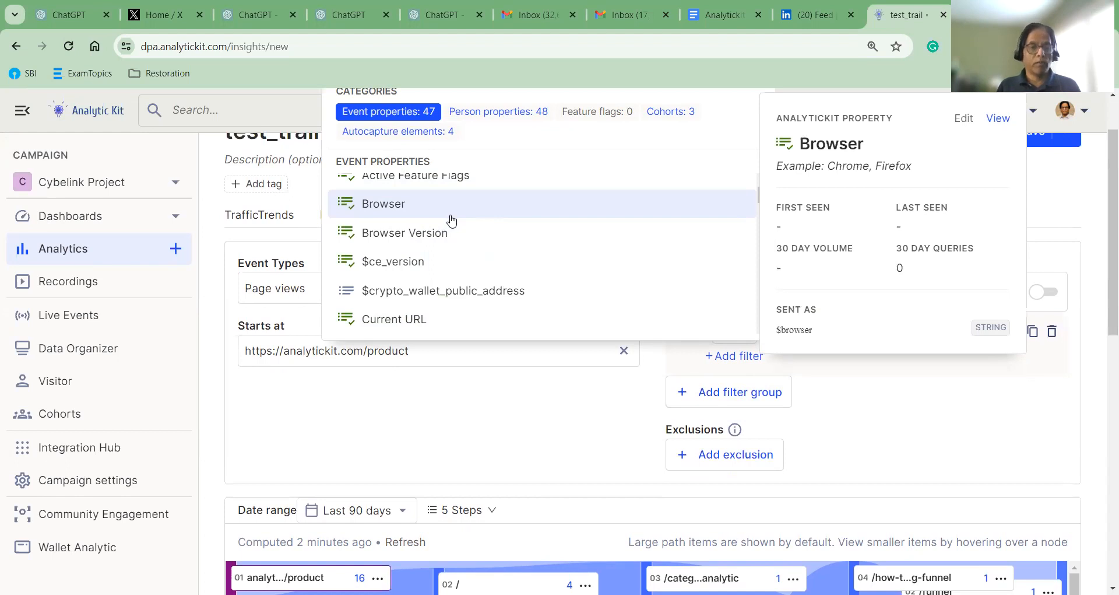
scroll(452, 221, "down", 3)
scroll(453, 222, "up", 3)
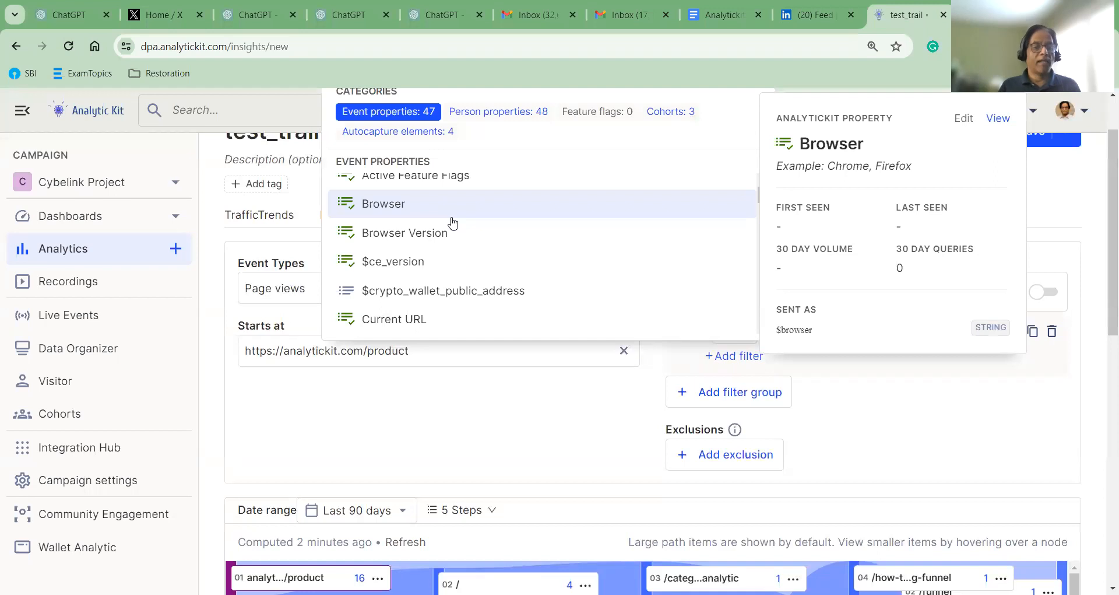
left_click(395, 209)
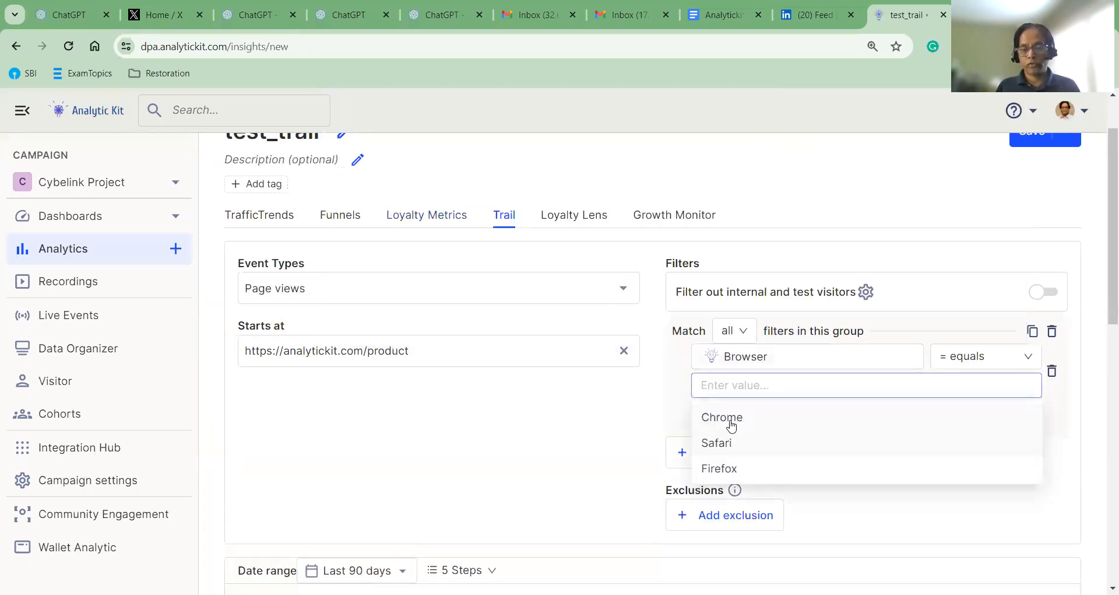
left_click(729, 427)
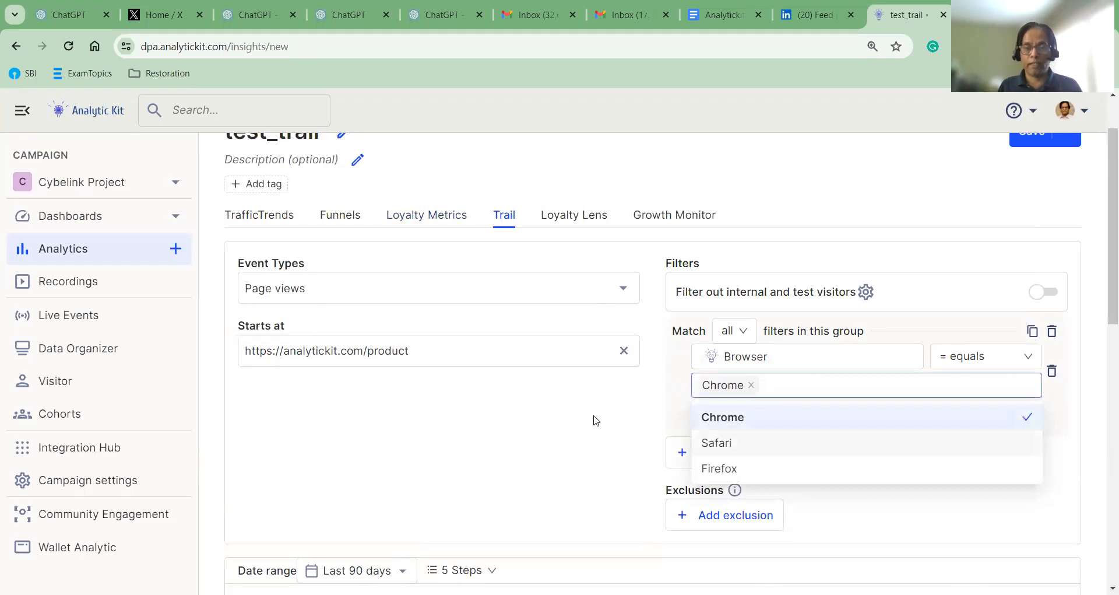
left_click(465, 396)
scroll(532, 379, "down", 3)
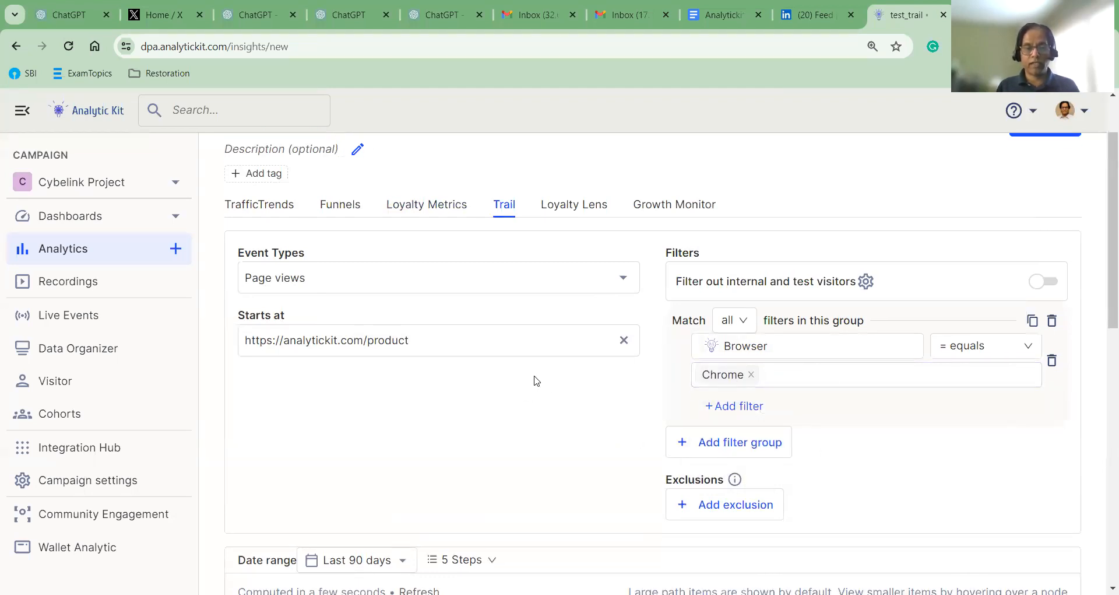
mouse_move(761, 471)
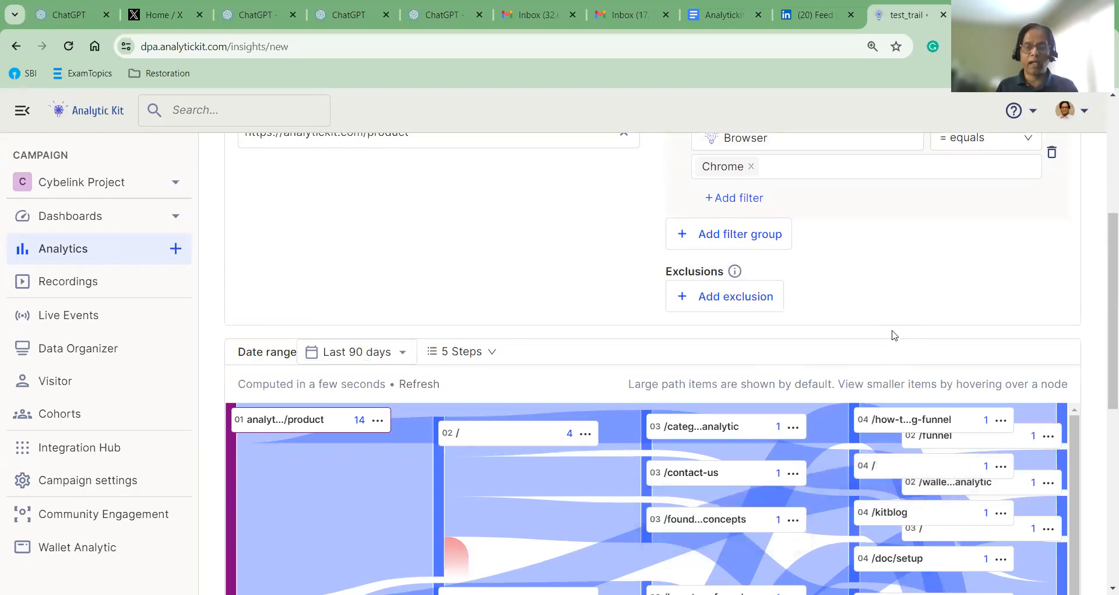
scroll(838, 369, "up", 1)
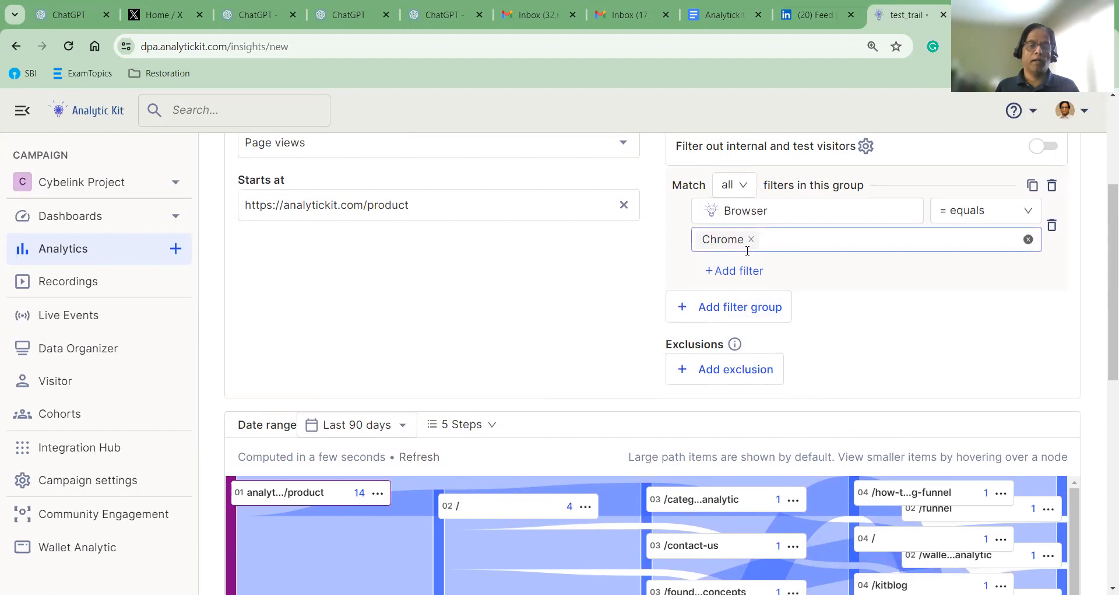
left_click(728, 277)
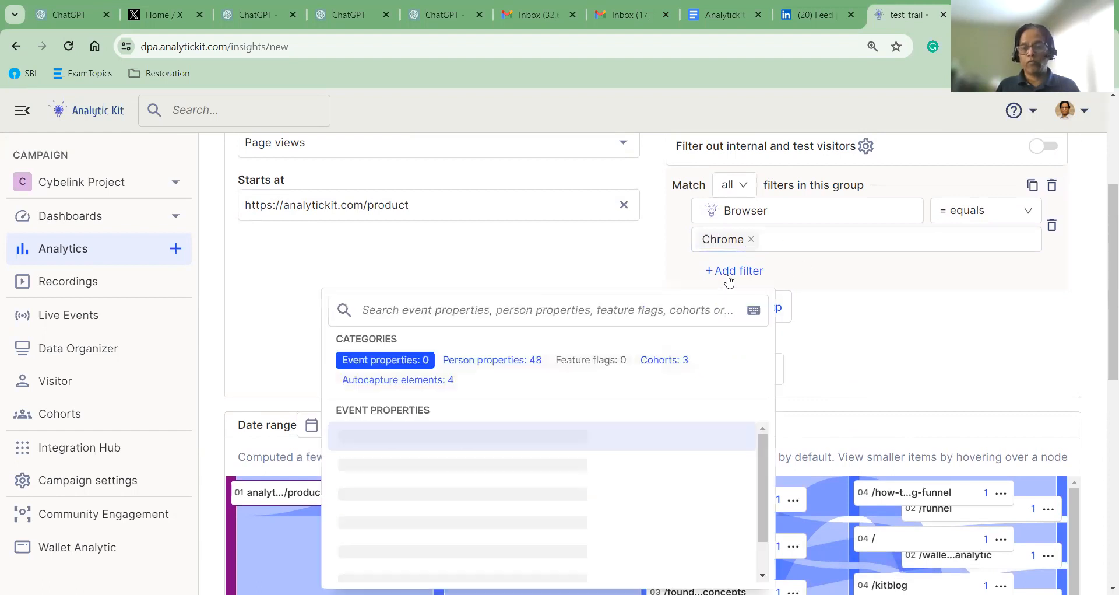
scroll(632, 462, "down", 2)
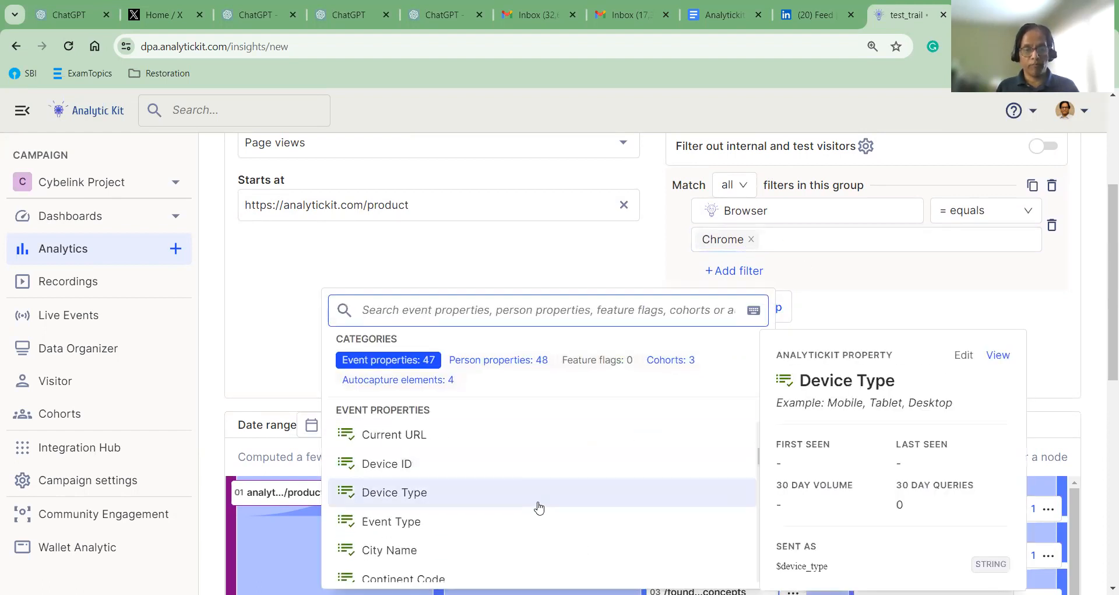
scroll(539, 507, "down", 4)
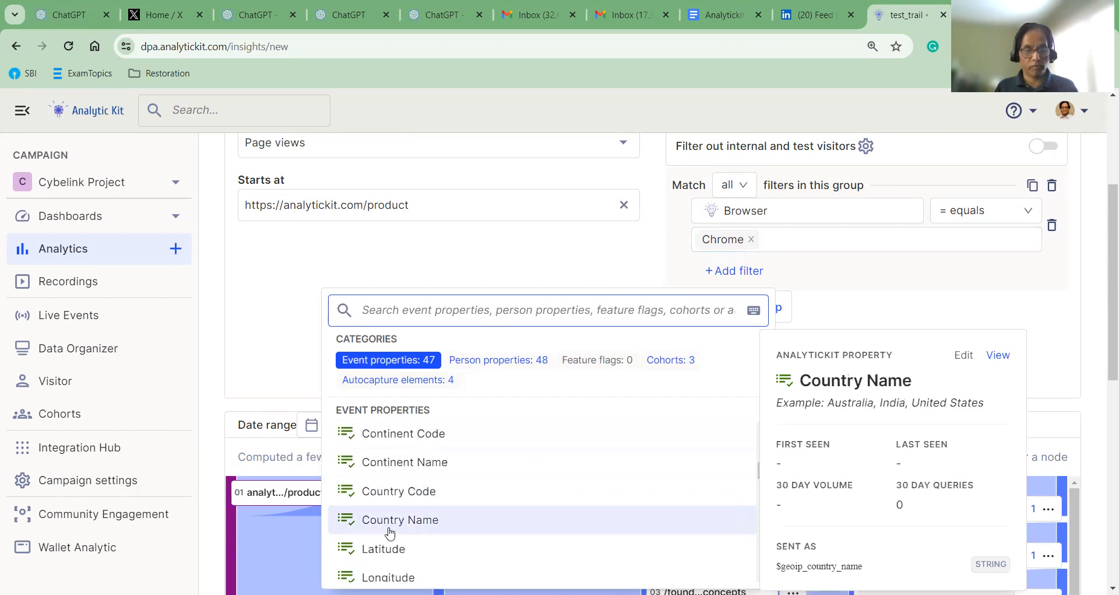
left_click(411, 520)
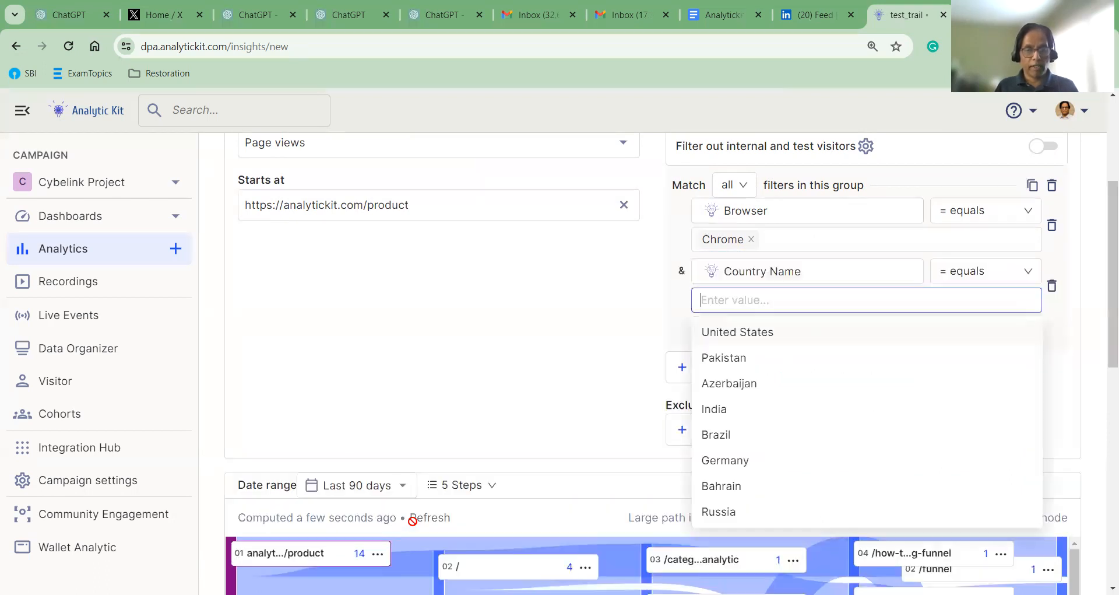
scroll(771, 393, "down", 1)
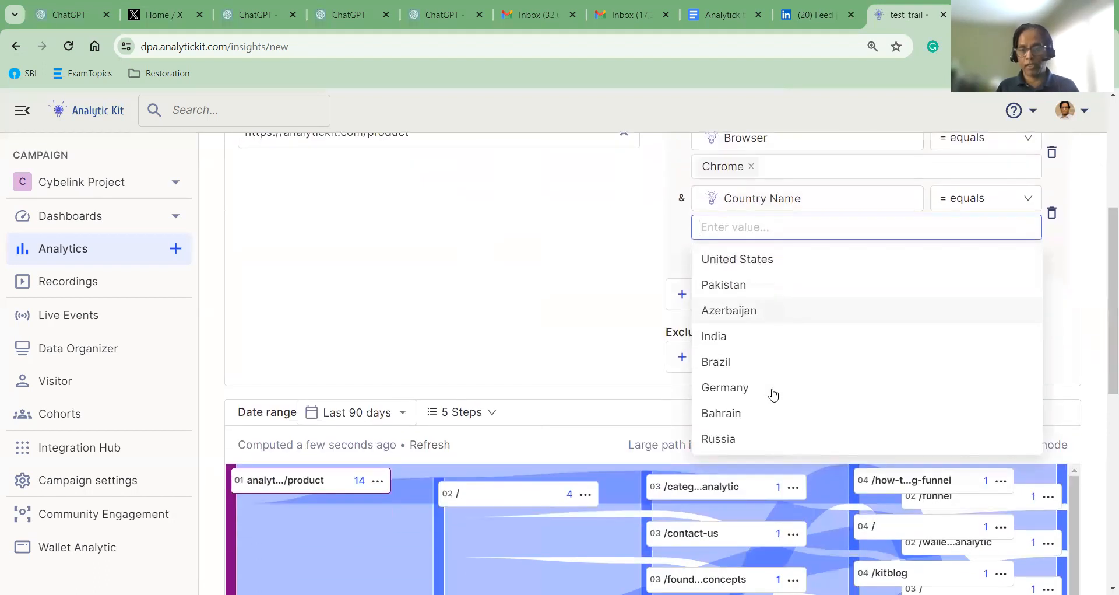
left_click(726, 370)
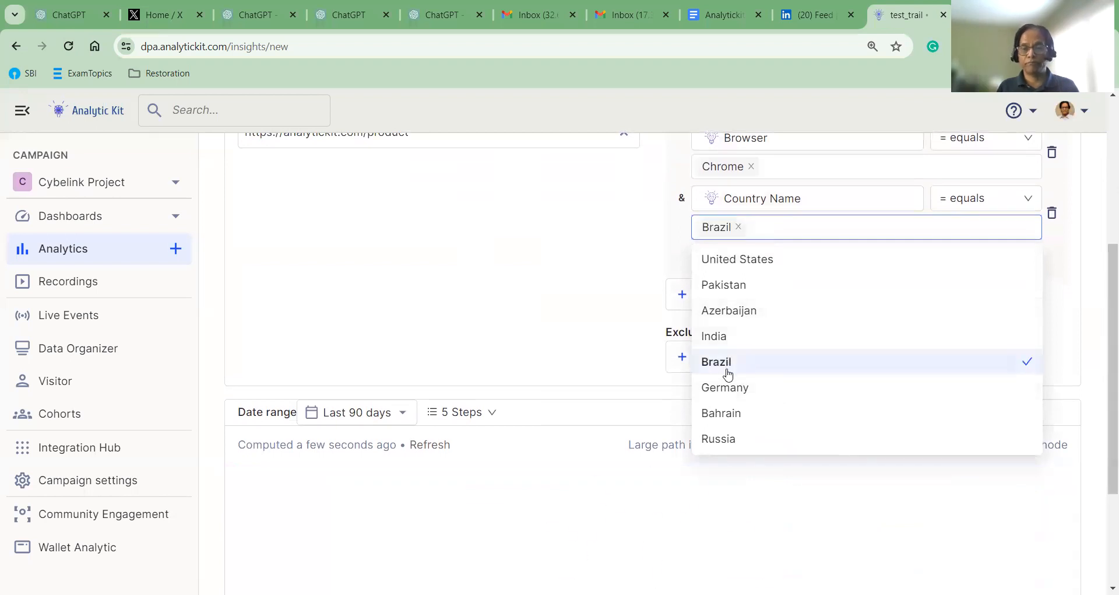
left_click(537, 338)
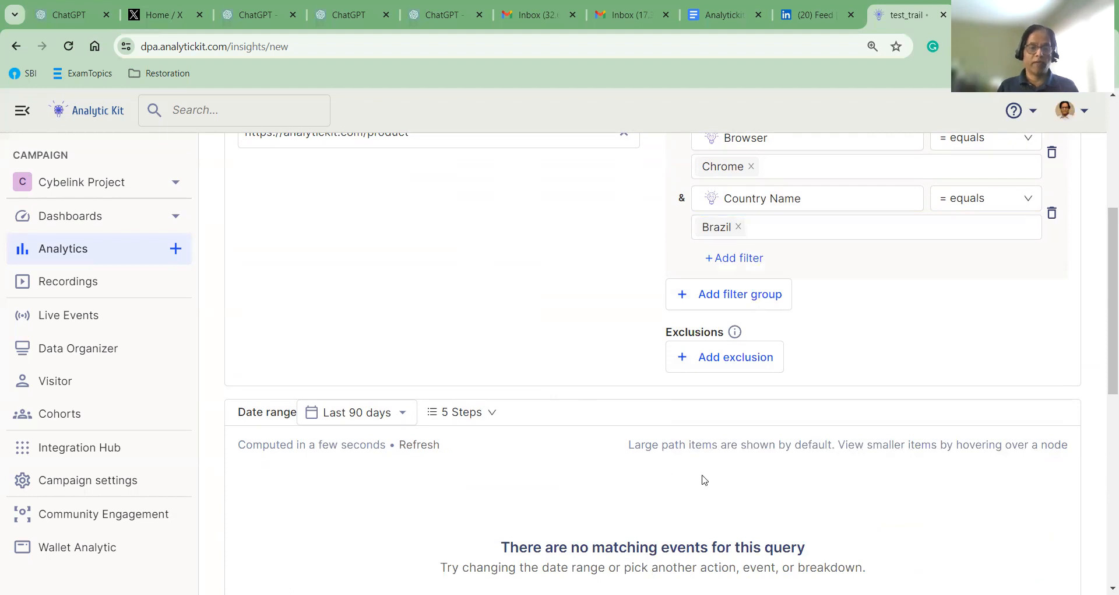
scroll(584, 498, "down", 3)
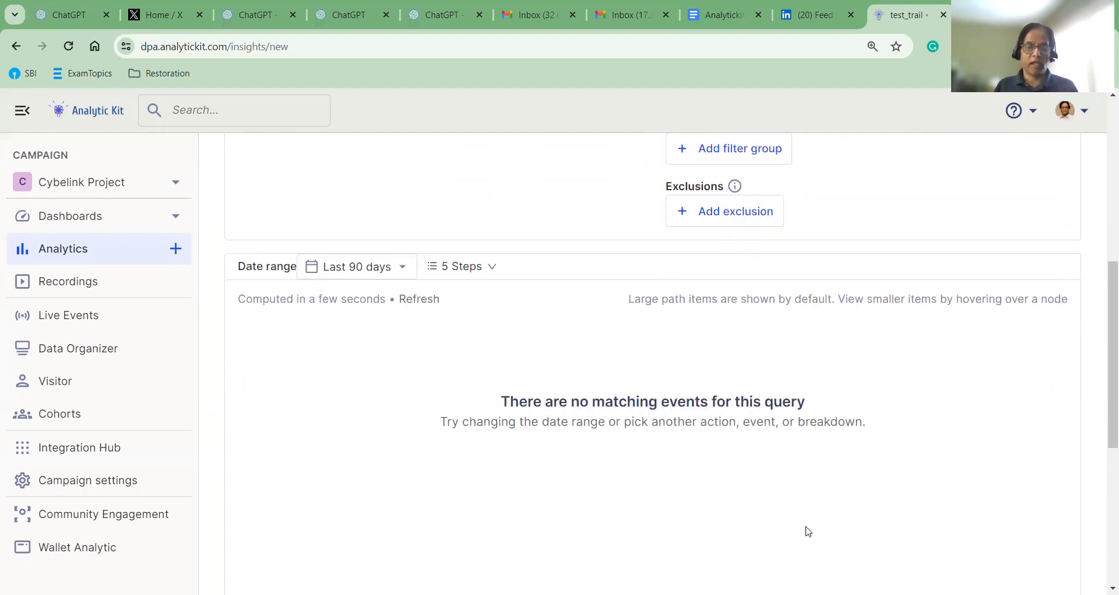
scroll(917, 447, "up", 4)
left_click(738, 299)
Swap Brazil for United States in the Country Name filter and review the three /product paths
left_click(777, 300)
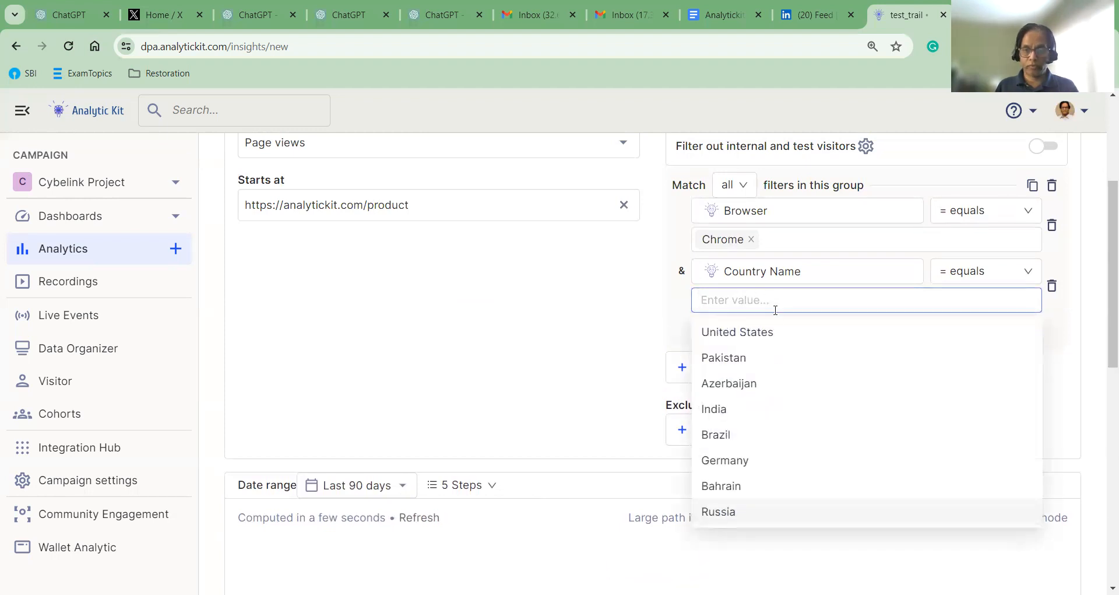
left_click(758, 333)
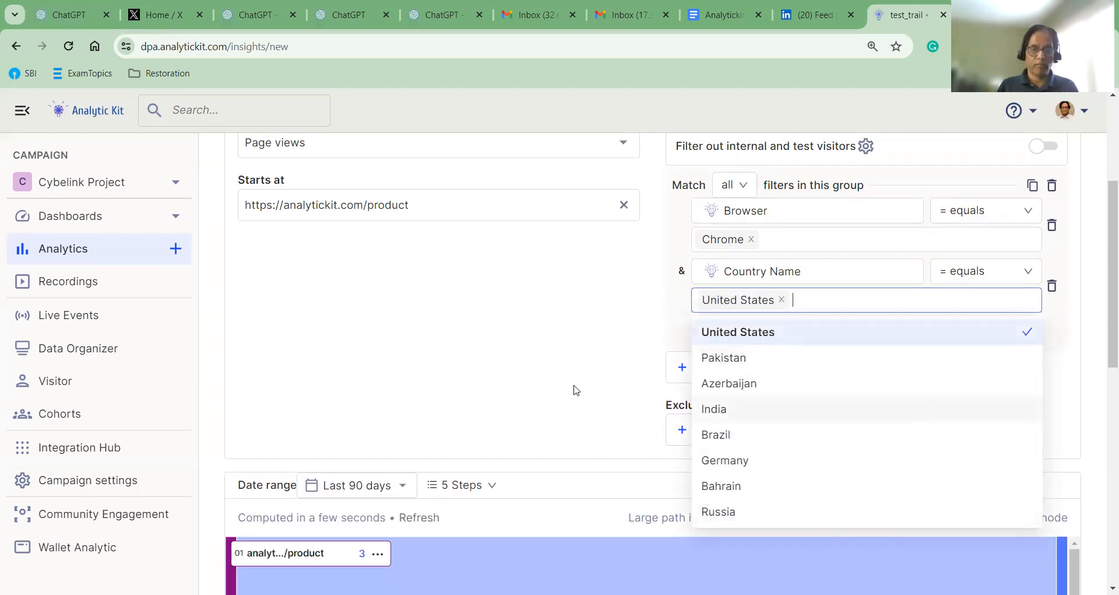
scroll(576, 390, "down", 3)
scroll(362, 378, "down", 4)
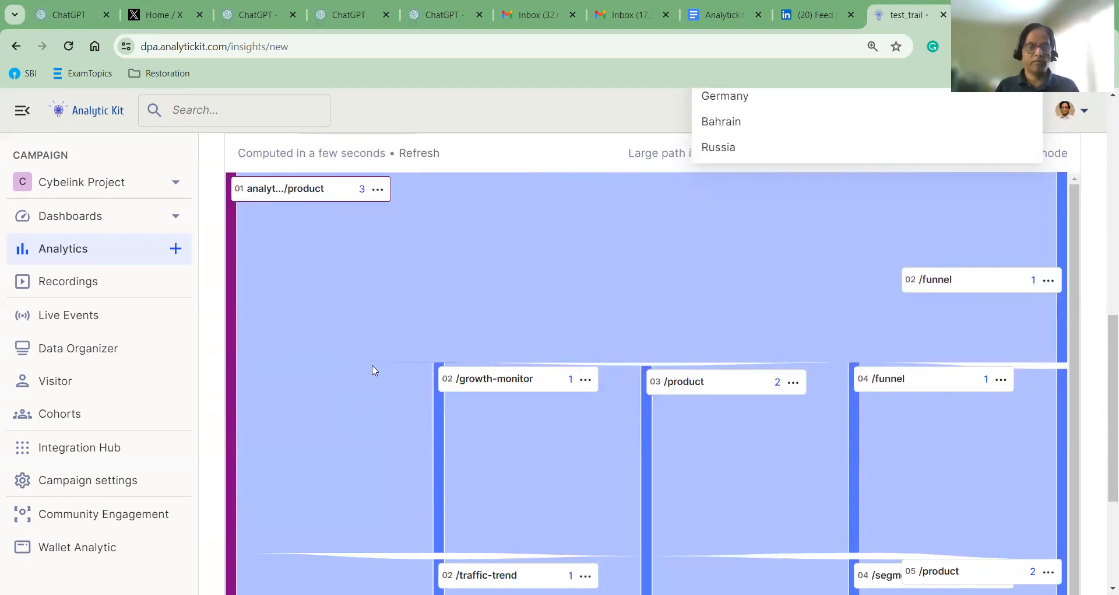
left_click(773, 313)
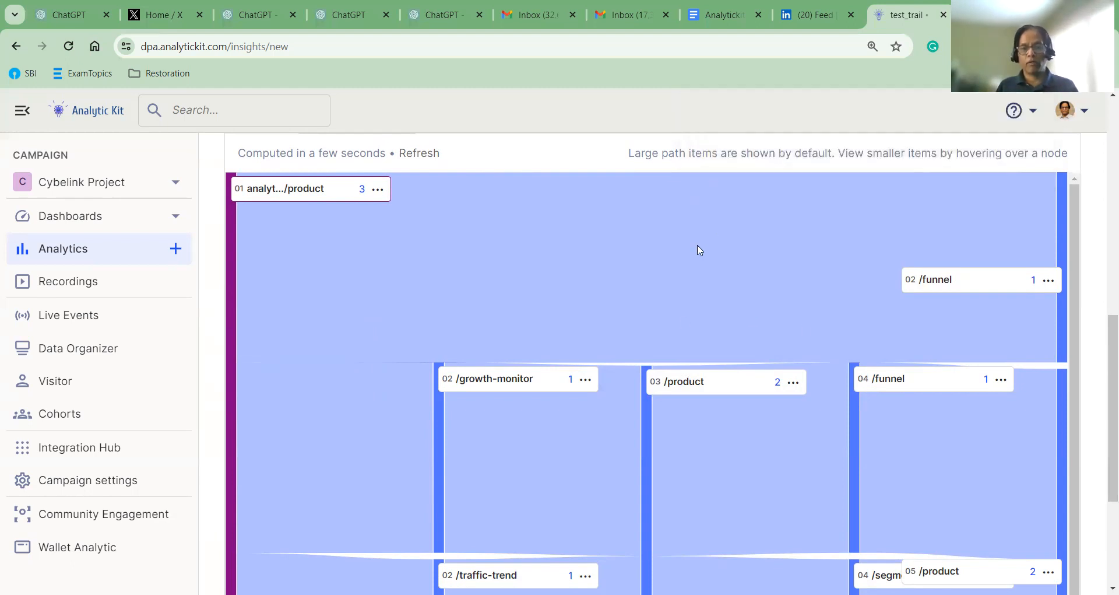
scroll(728, 326, "up", 5)
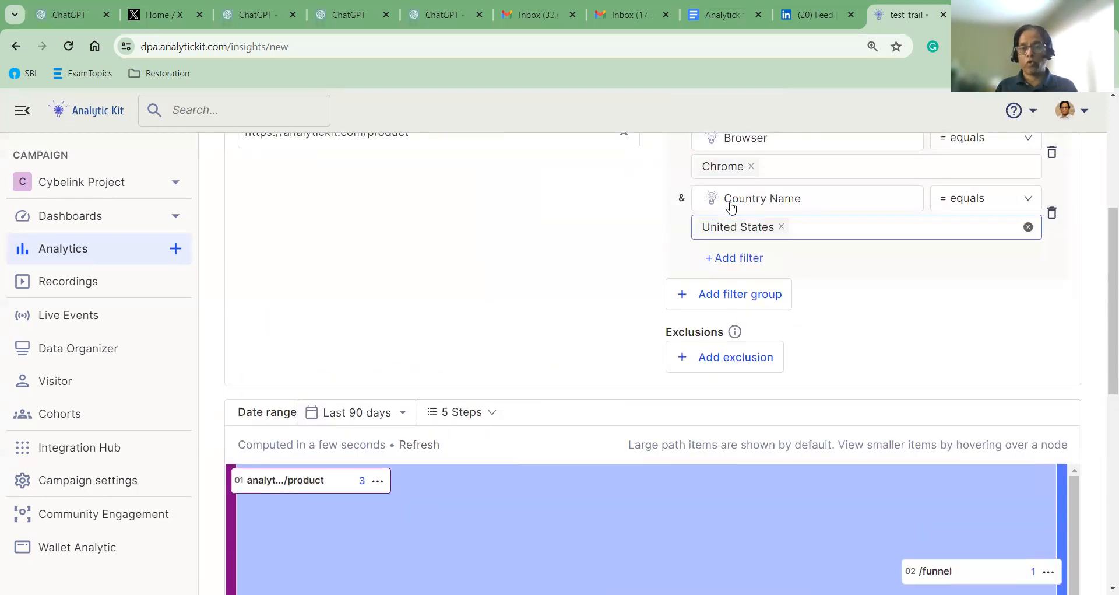
scroll(542, 410, "up", 1)
scroll(529, 379, "down", 3)
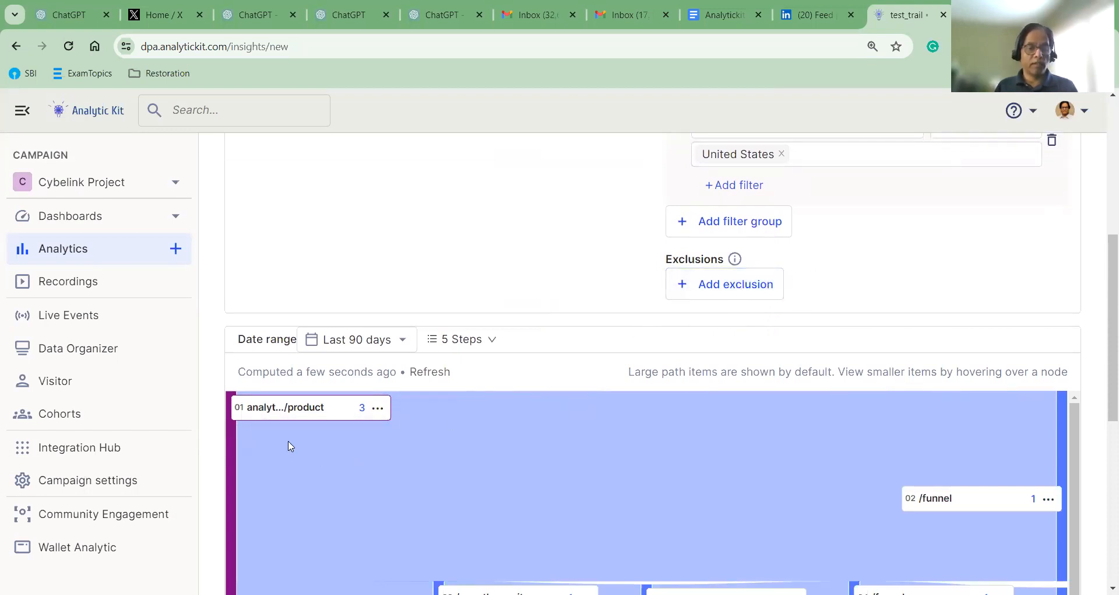
mouse_move(325, 415)
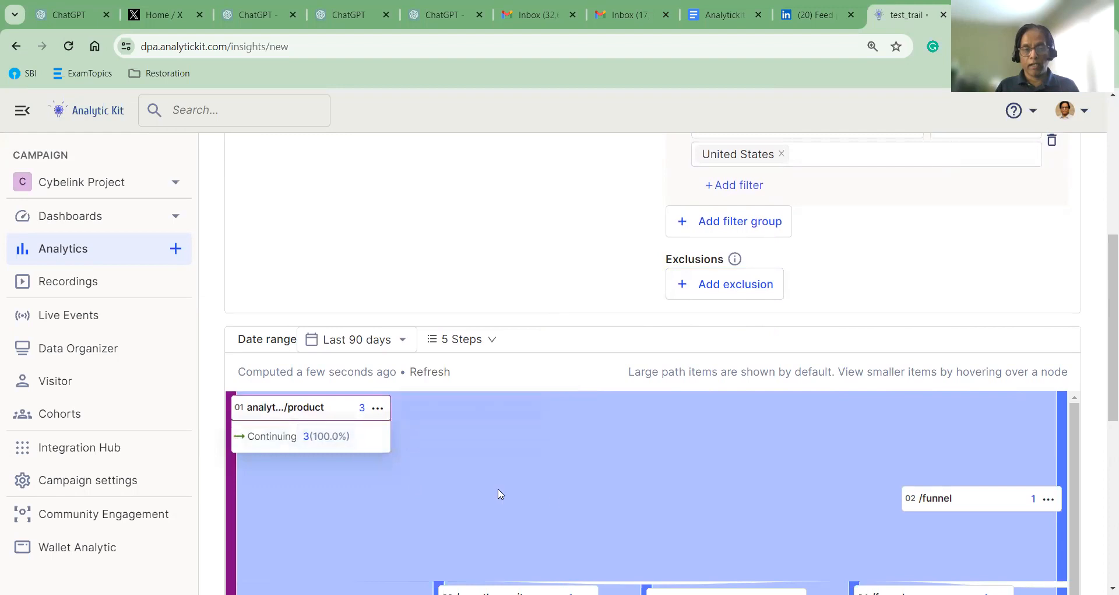
mouse_move(1007, 509)
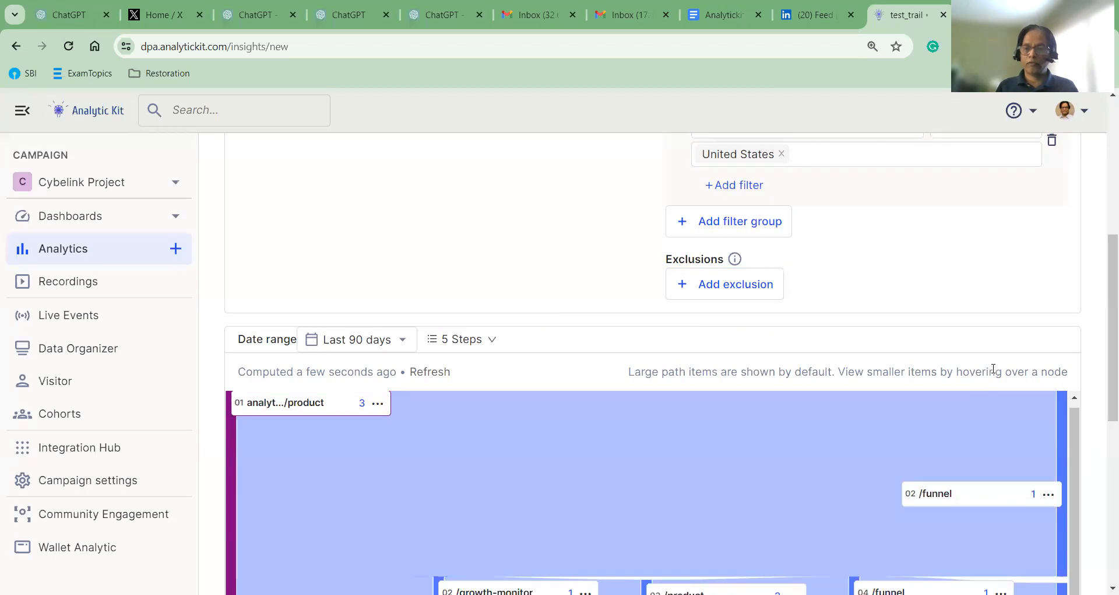
left_click_drag(1102, 269, 1103, 320)
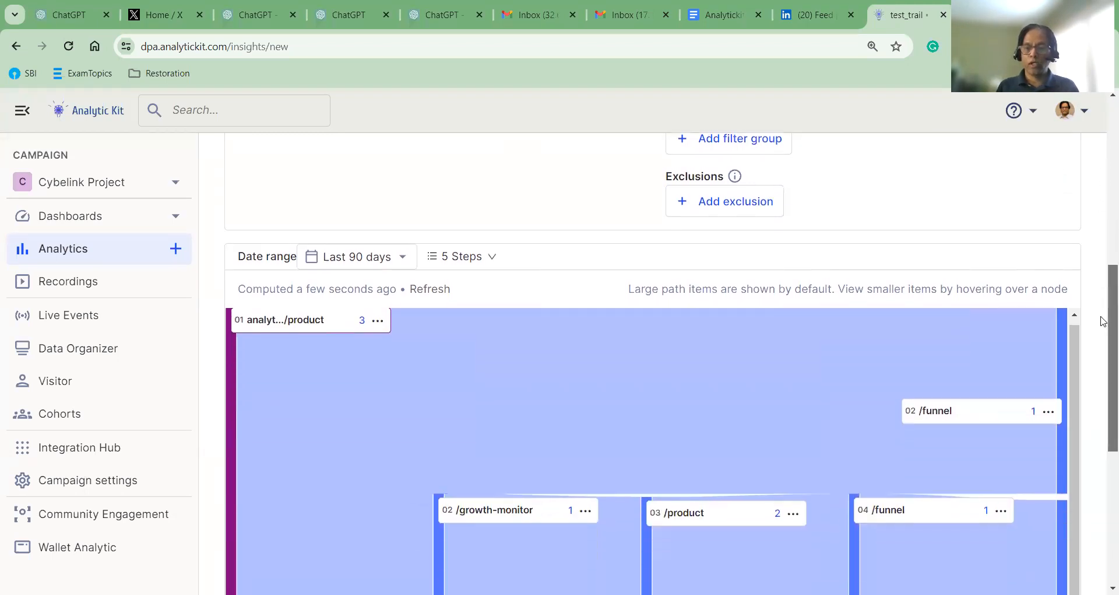
scroll(1103, 321, "down", 2)
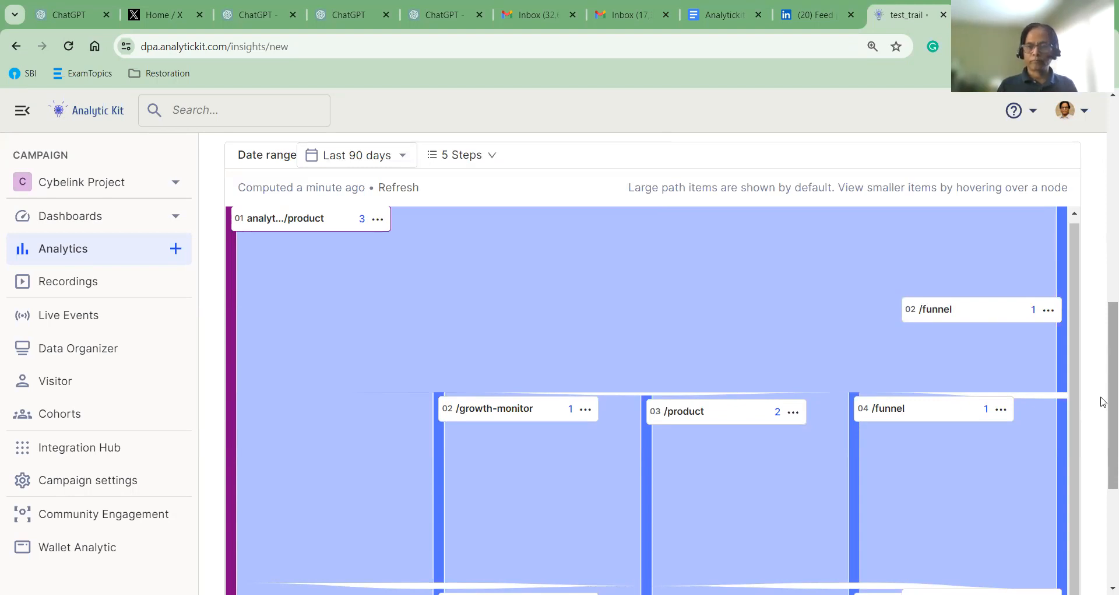
scroll(1096, 307, "up", 6)
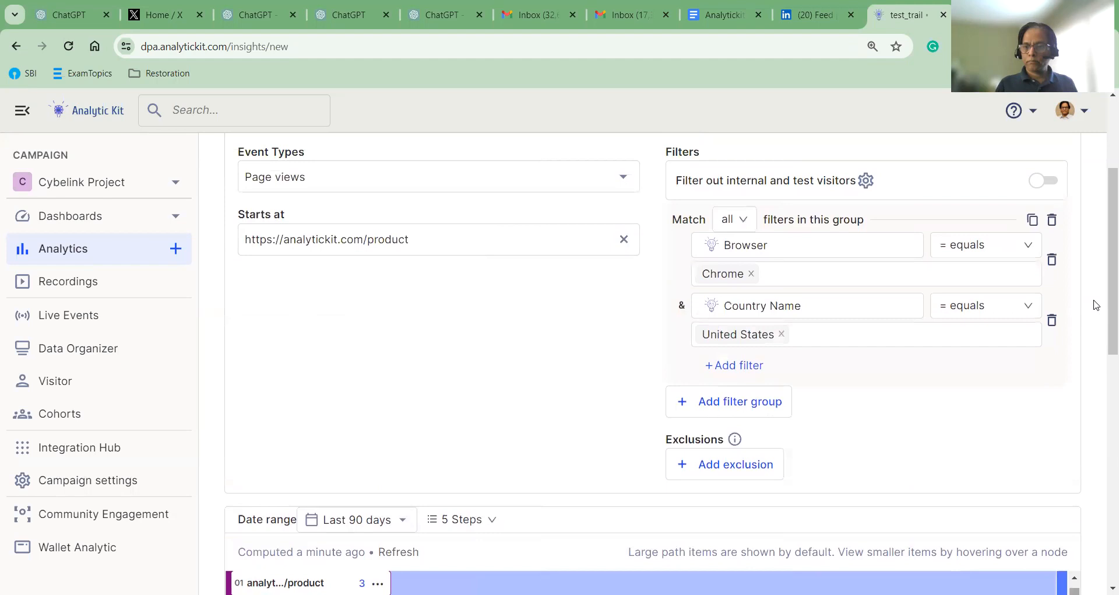
scroll(1089, 309, "up", 3)
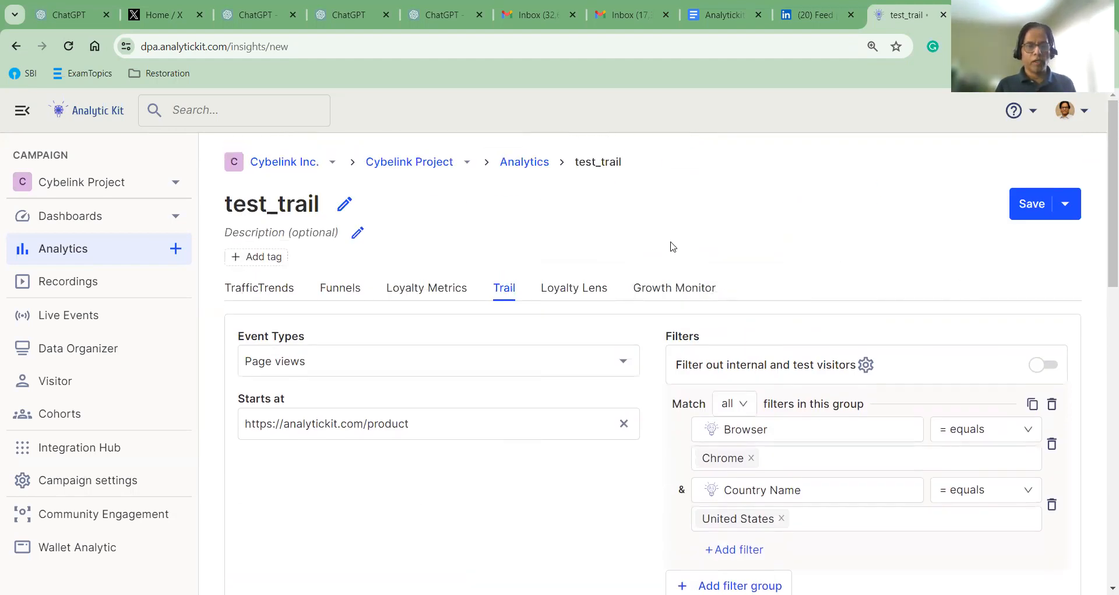
Save test_trail and bring up the picker offering My App Dashboard and Test Dashboard
left_click(1032, 204)
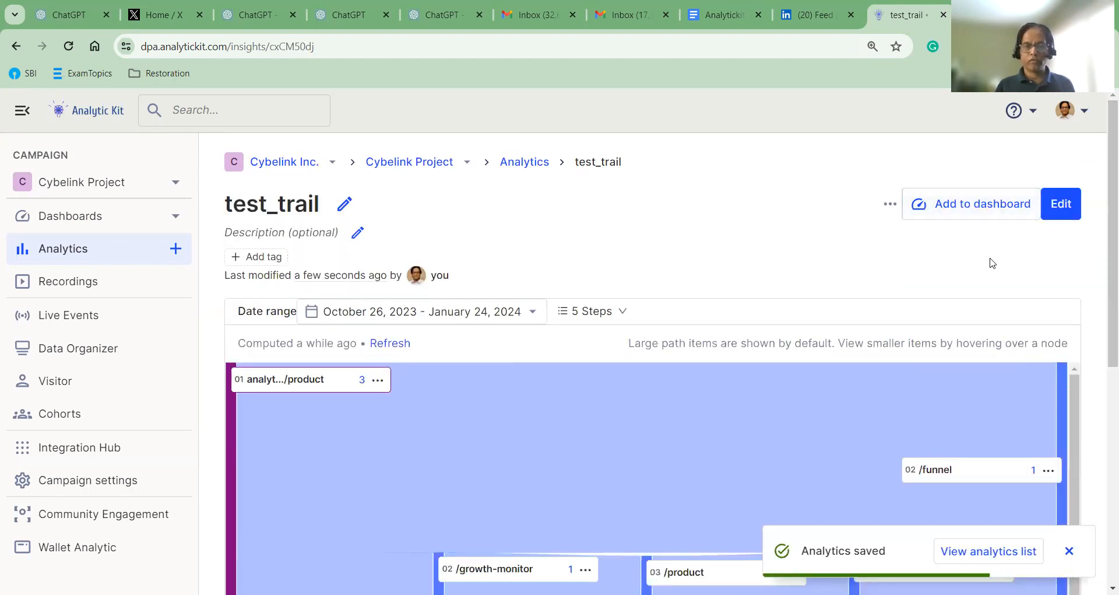
left_click(968, 217)
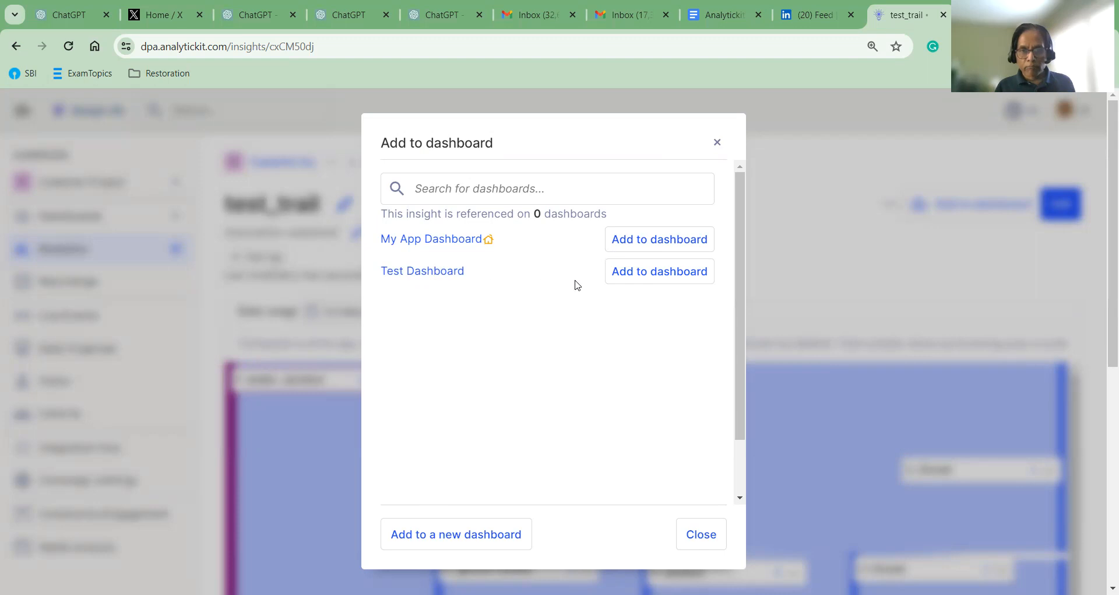
Add test_trail to Test Dashboard and close the dashboard picker
left_click(644, 279)
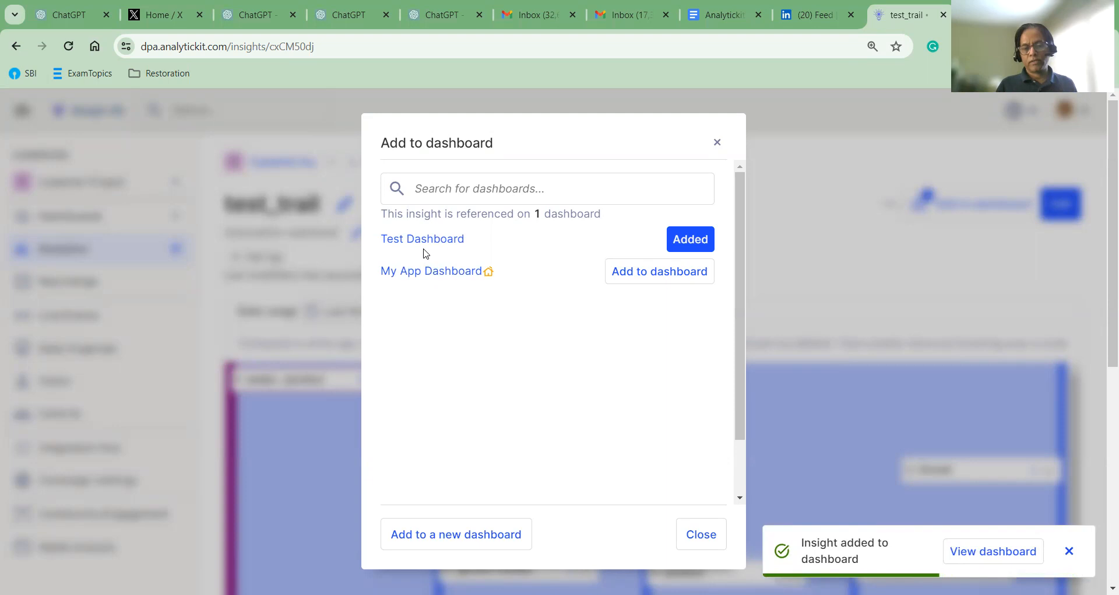
left_click(694, 535)
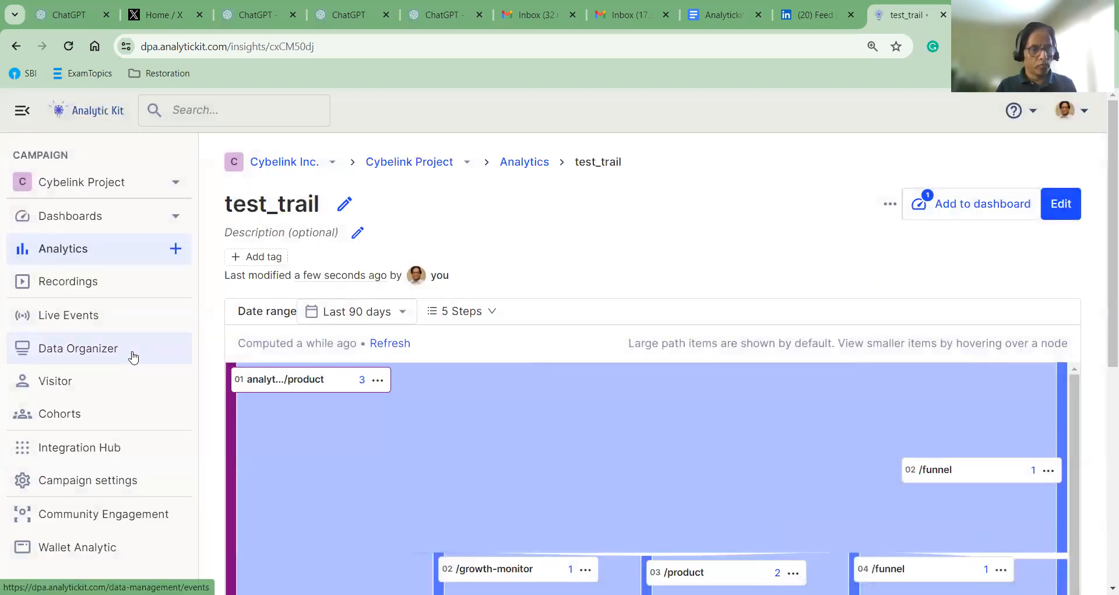
Open Test Dashboard from Dashboards and scroll to the test_trail card charting /product paths
left_click(70, 221)
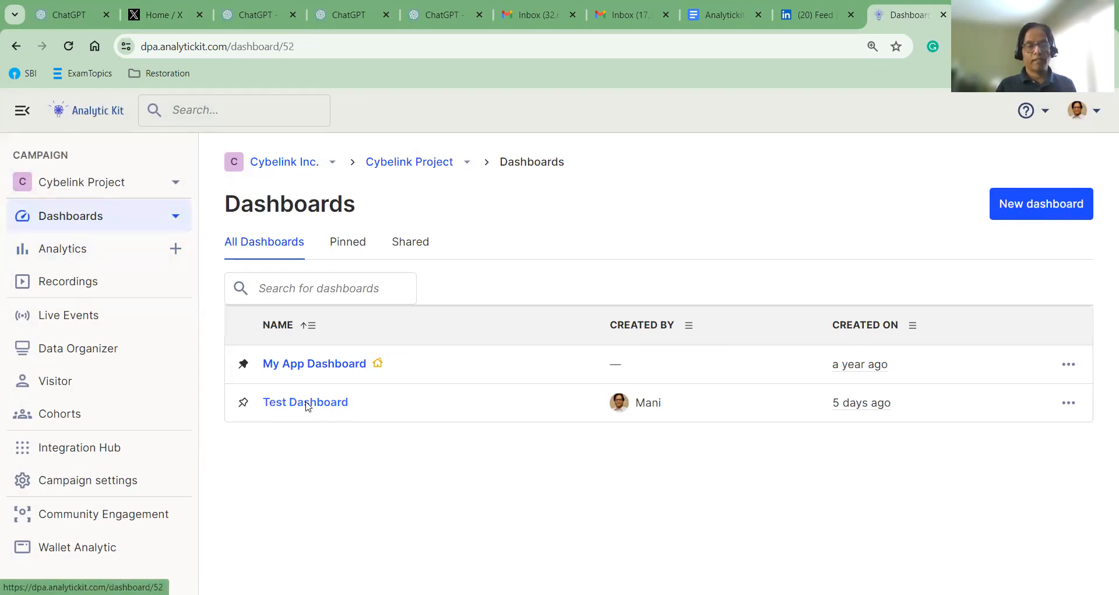
left_click(307, 403)
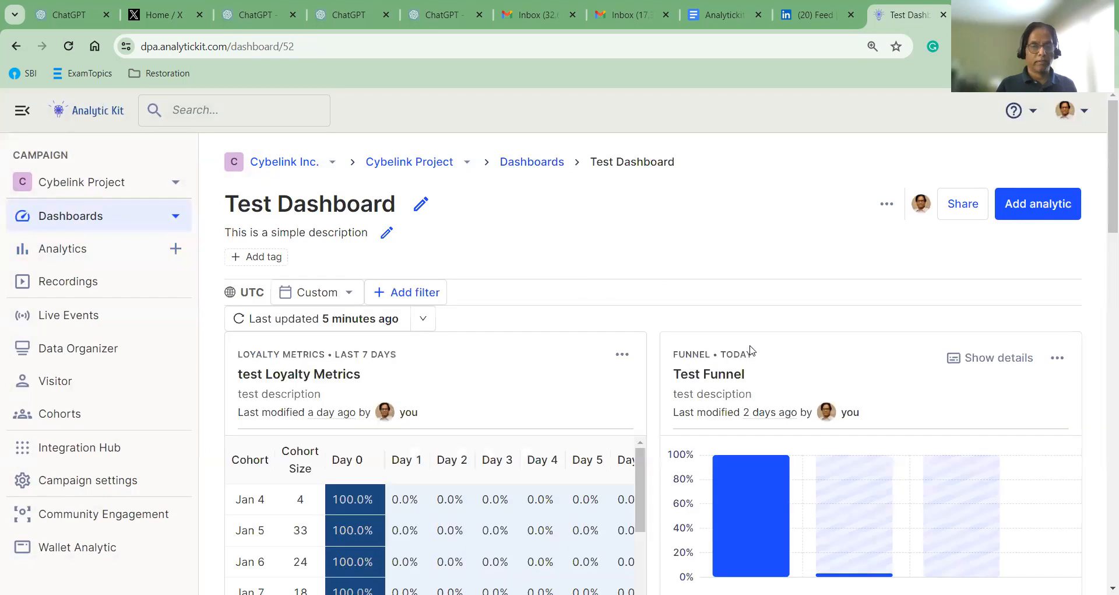
scroll(635, 358, "down", 5)
scroll(636, 358, "down", 6)
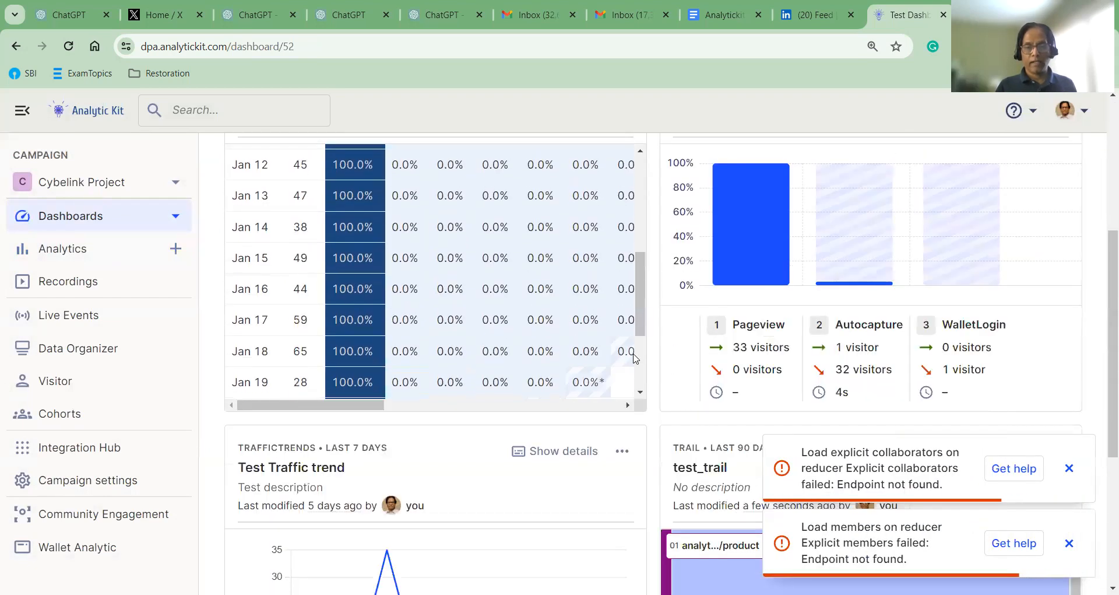
scroll(1094, 351, "down", 5)
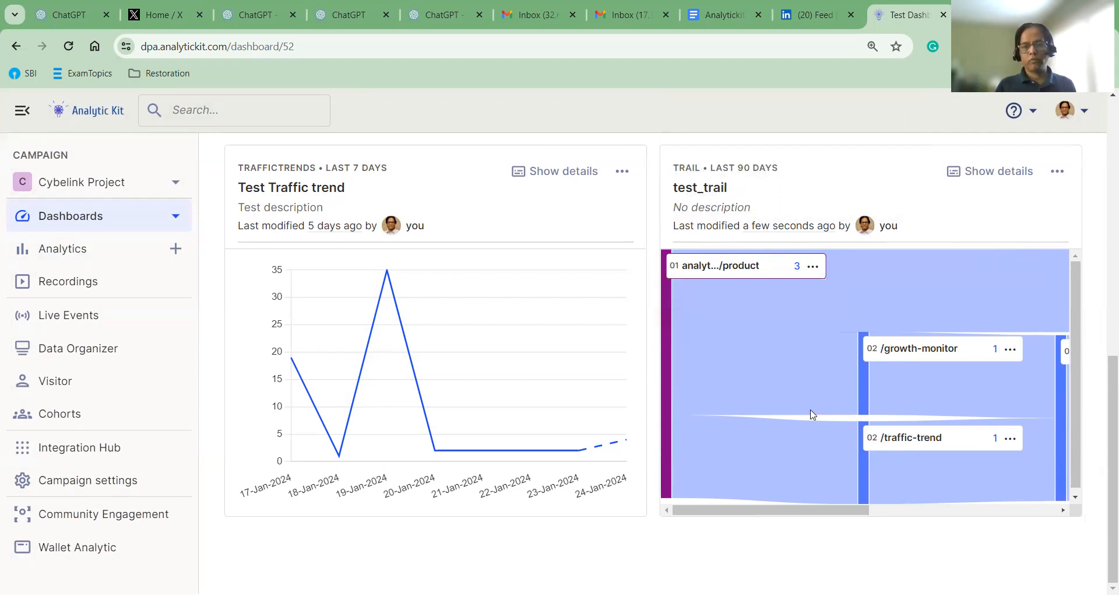
Open test_trail from its dashboard card and save the description 'test description'
left_click(701, 192)
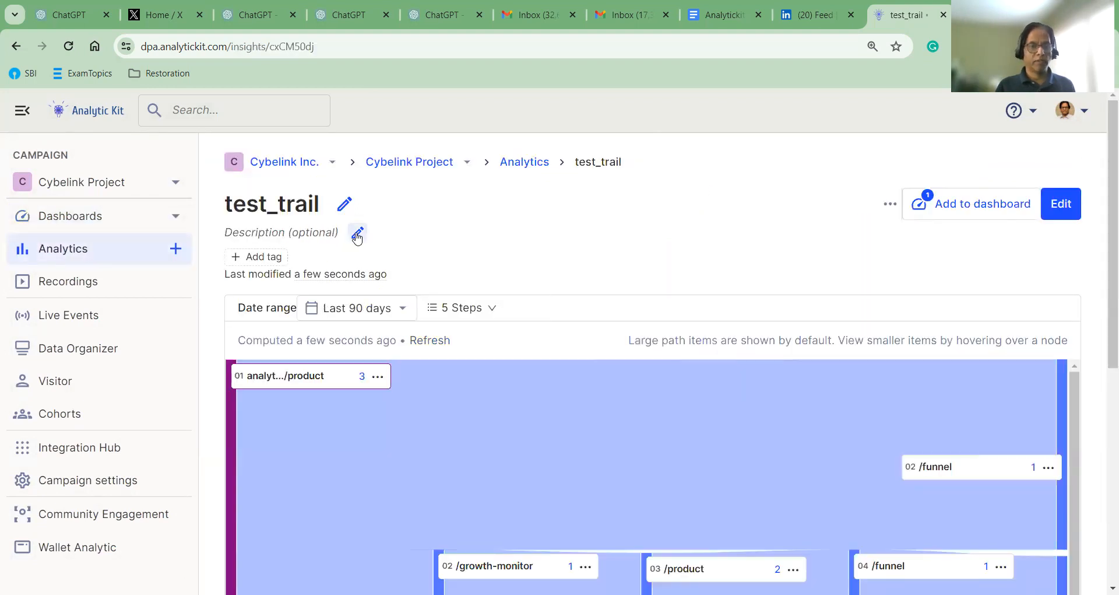
left_click(302, 235)
type("tte")
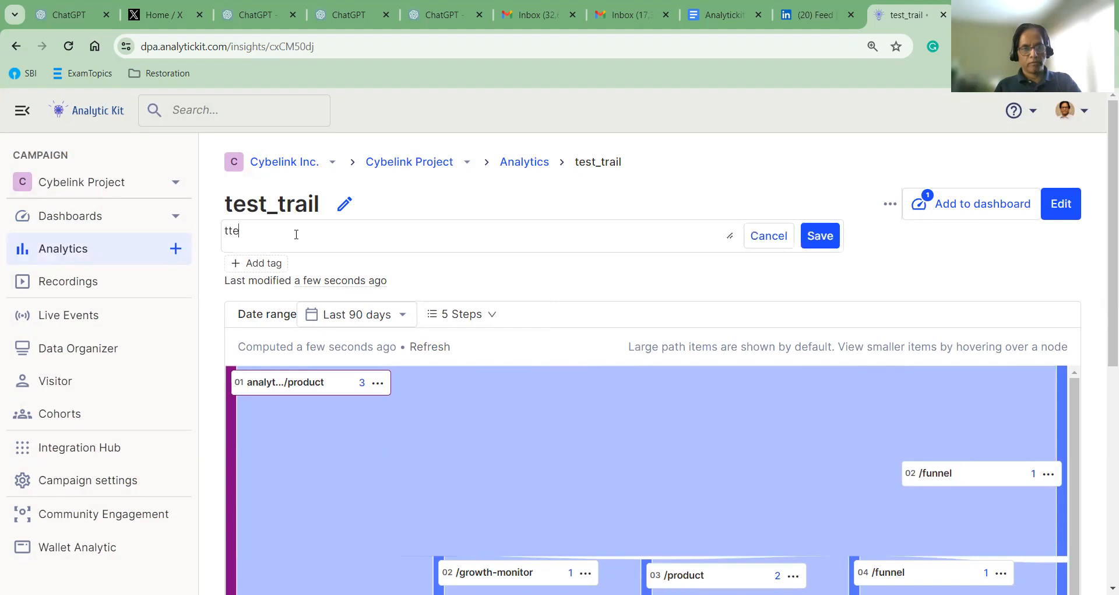
type("stst descr")
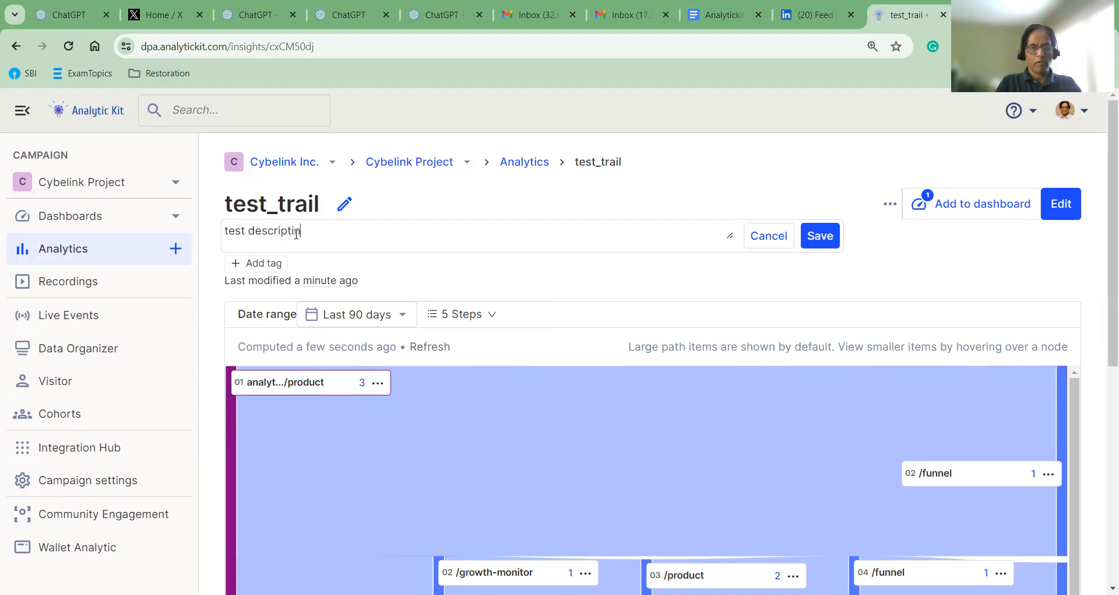
type("iptin")
key("BackSpace")
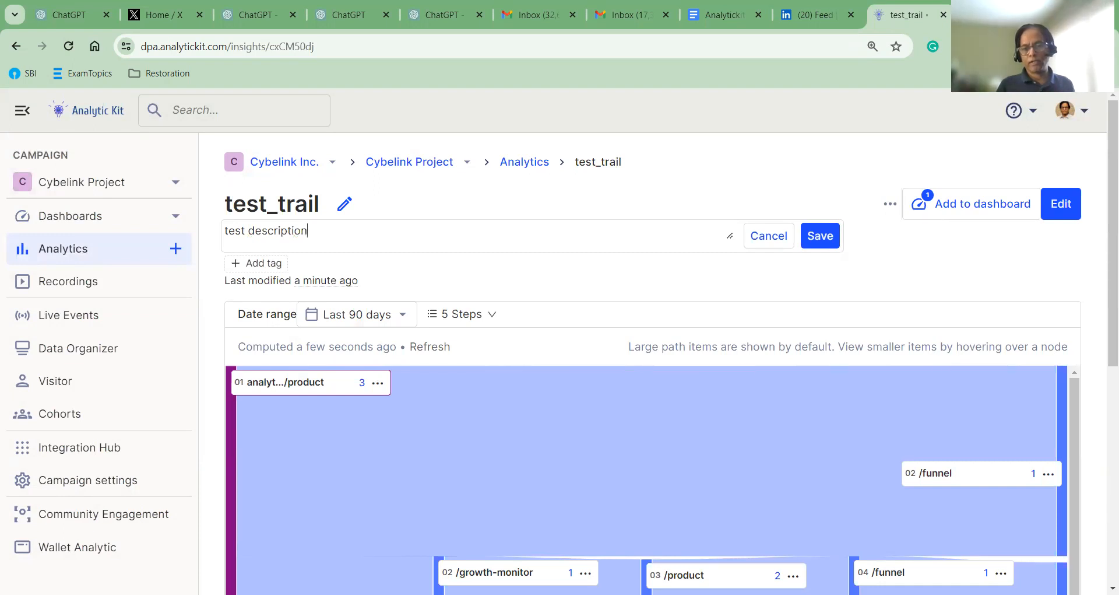
left_click(821, 236)
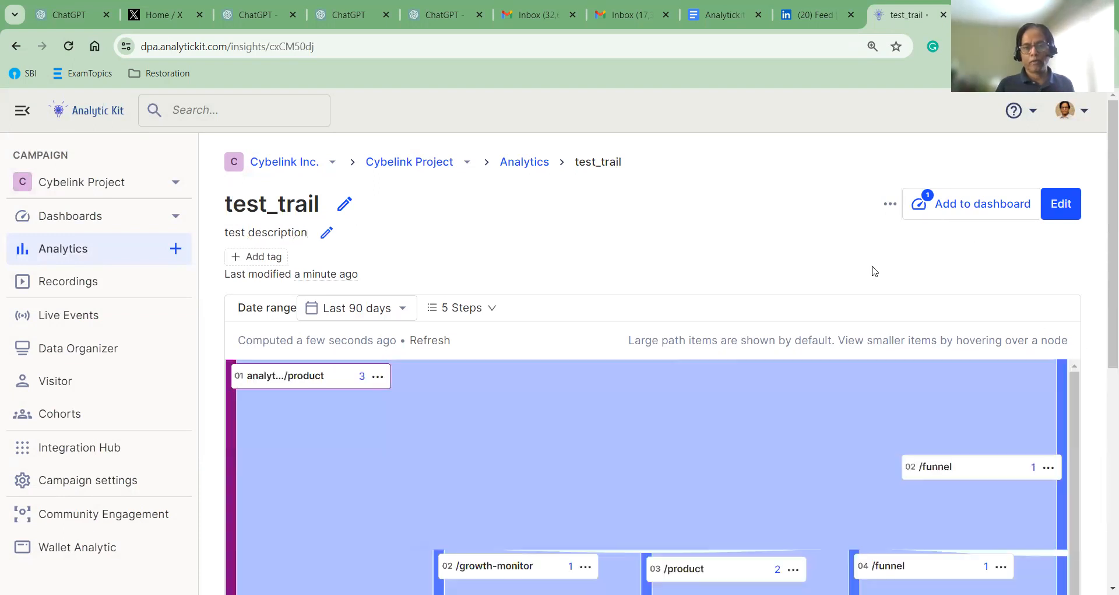